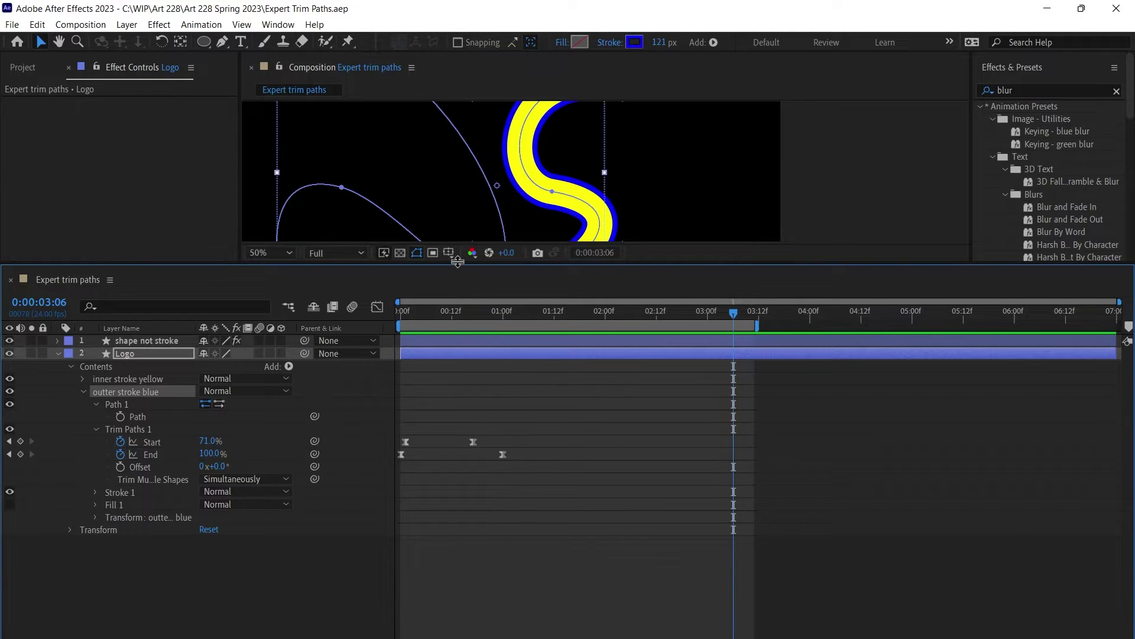
Step: Enlarge the composition viewer and hide the 'shape not stroke' layer
drag(460, 296, 459, 329)
click(8, 406)
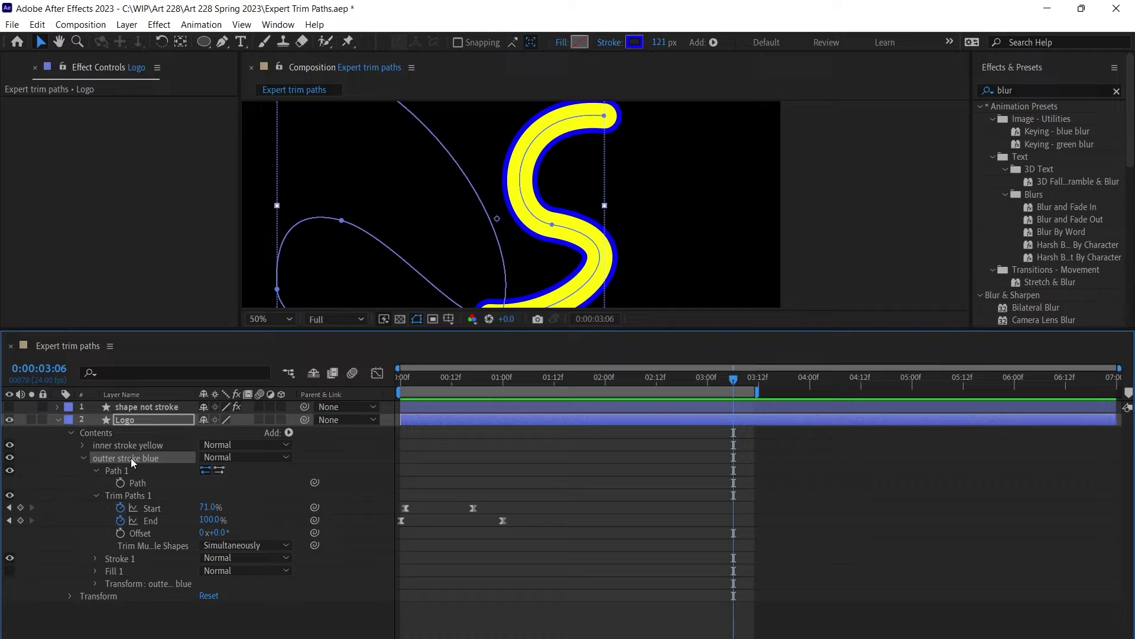
click(83, 444)
click(84, 446)
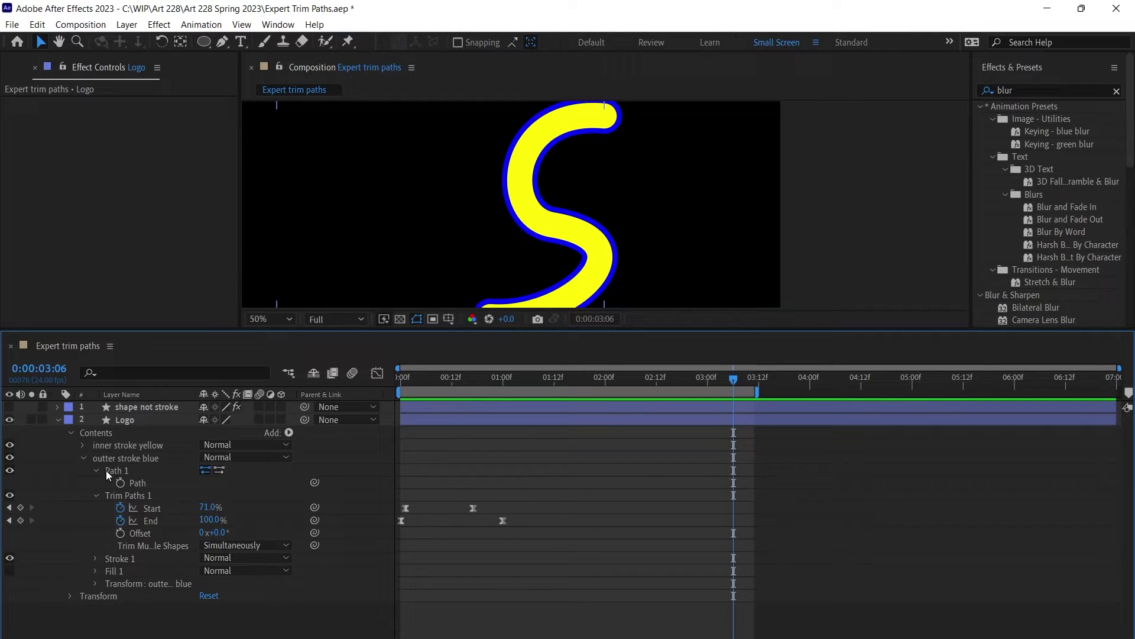
click(119, 459)
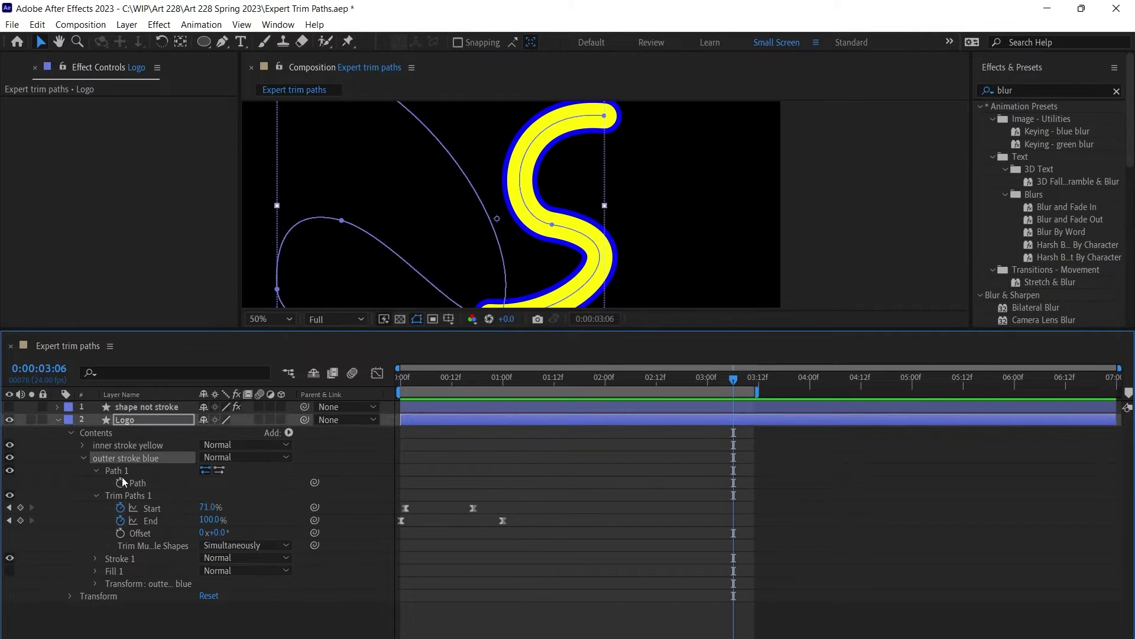
click(83, 443)
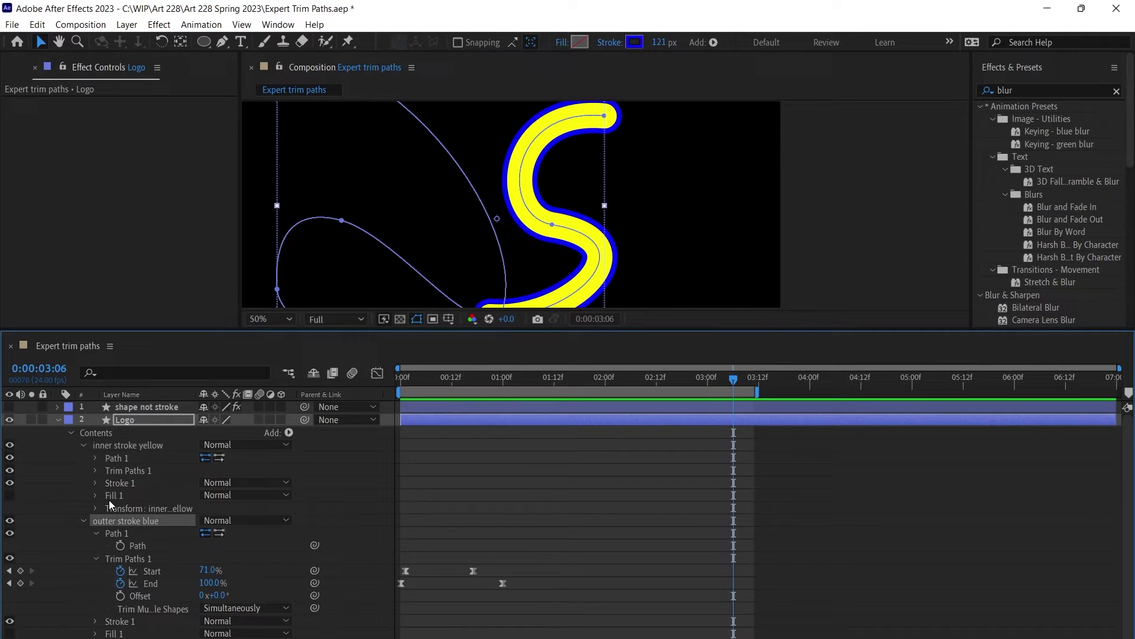
click(84, 447)
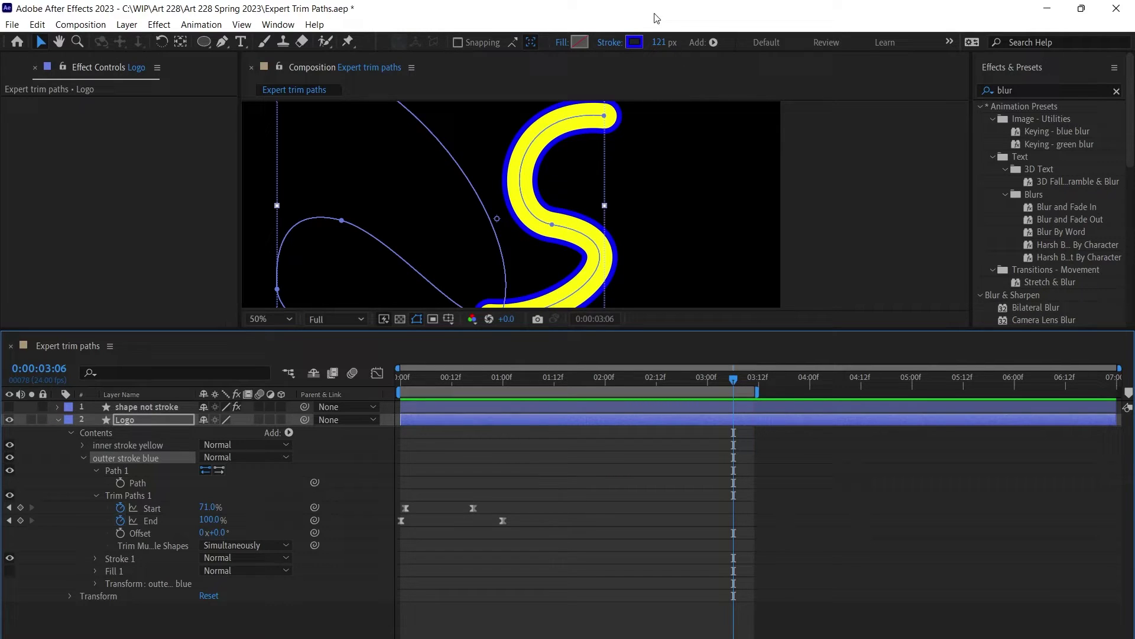
click(136, 445)
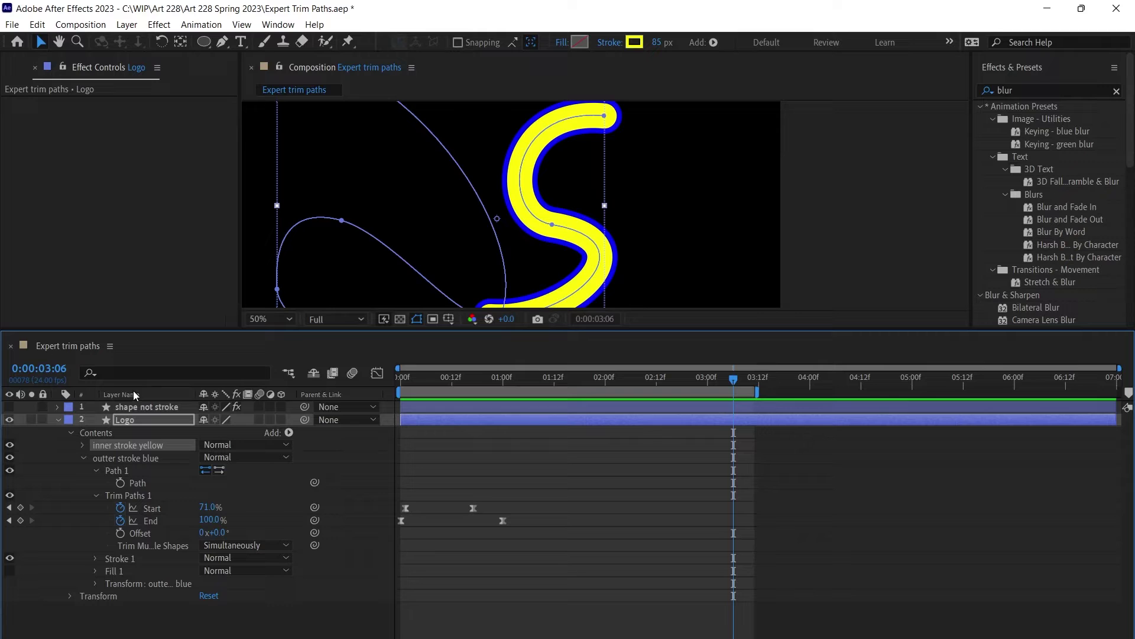
Step: Expand the 'outter stroke blue' group down to its Stroke 1 settings
click(84, 459)
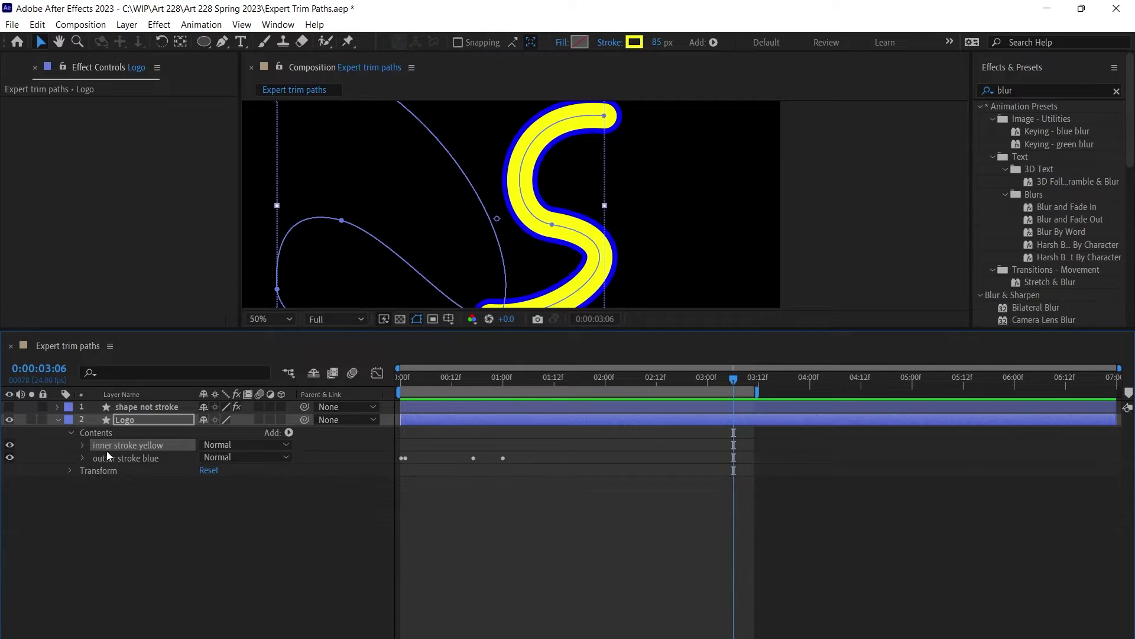
click(84, 458)
click(115, 458)
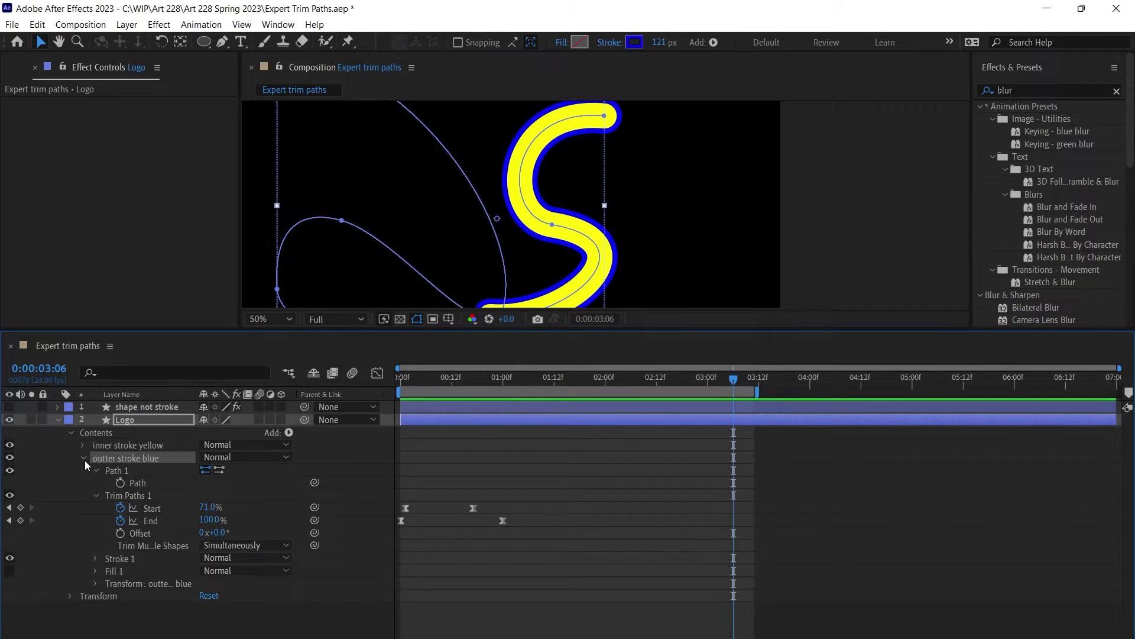
click(84, 460)
click(84, 460)
click(95, 558)
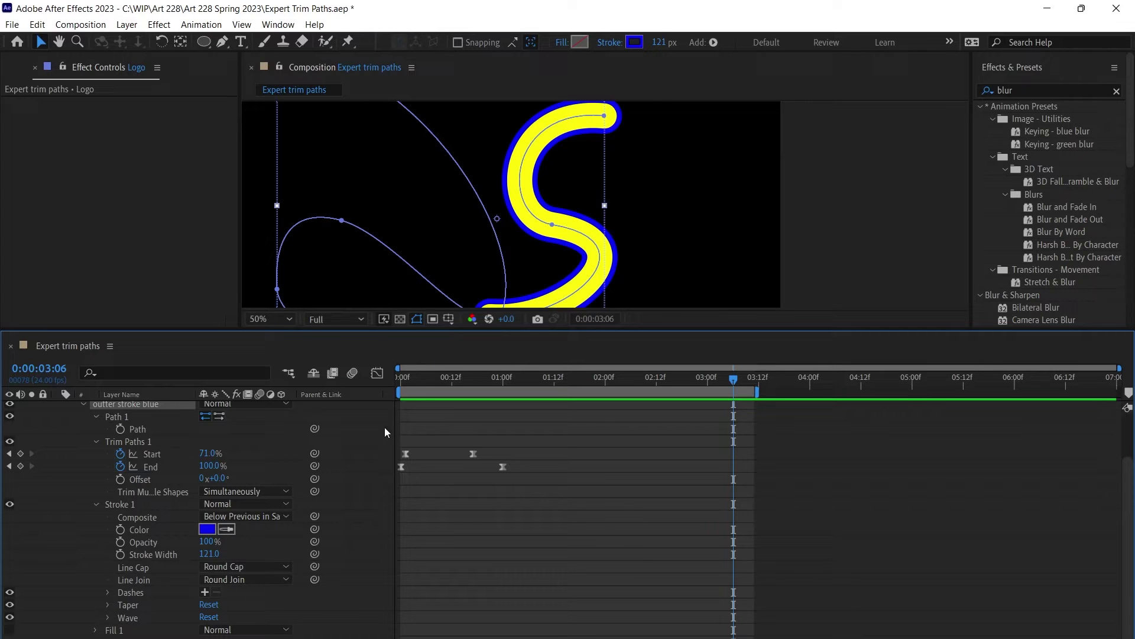
Step: Scrub from frame 6 to 23 to watch the S draw on, selecting both End keyframes
drag(417, 381, 427, 383)
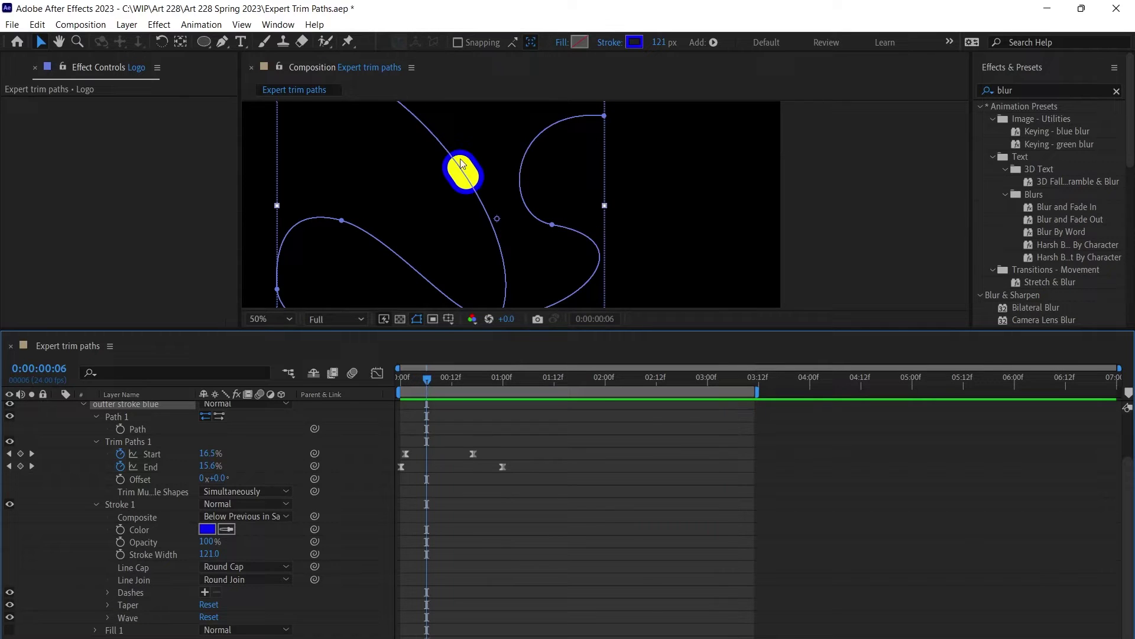
scroll(421, 467, up, 3)
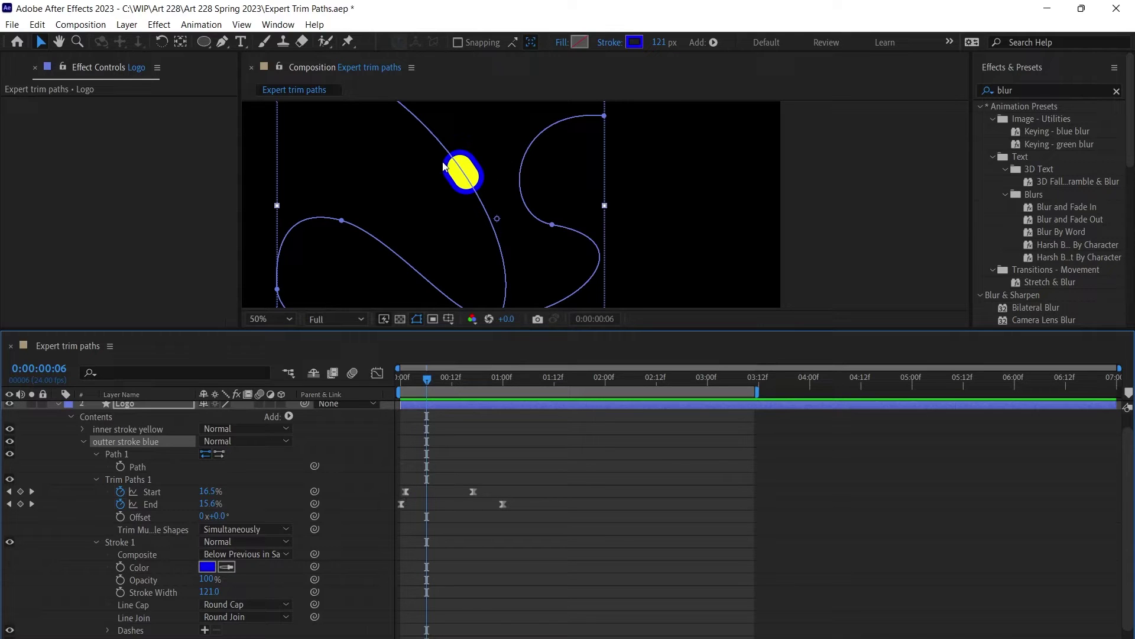
drag(435, 385, 453, 384)
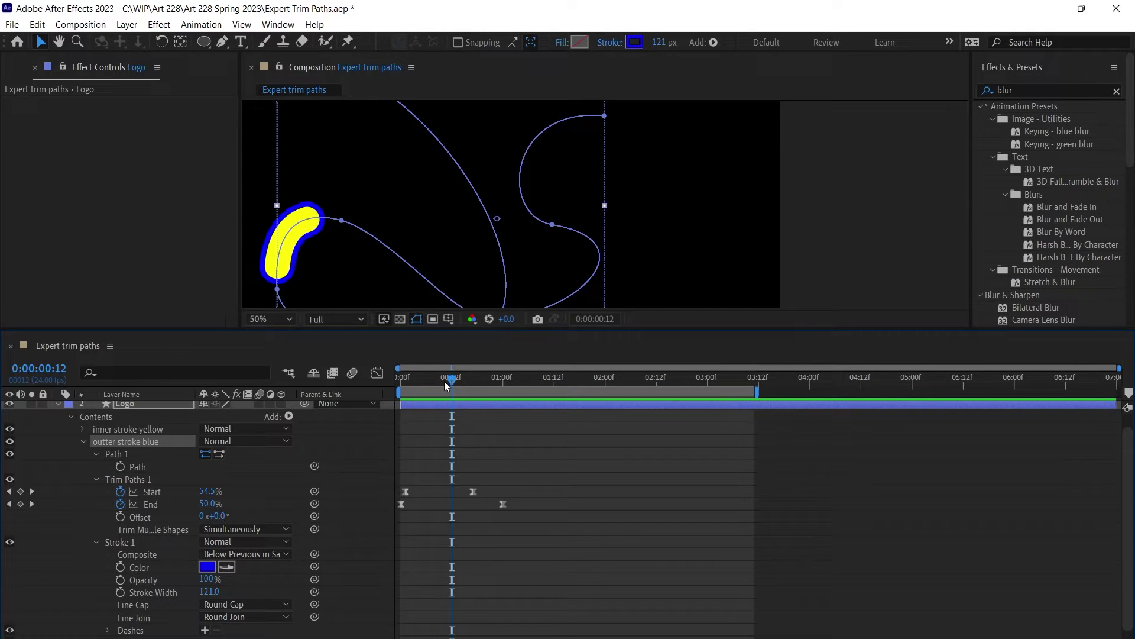
mouse_move(452, 381)
mouse_down()
mouse_move(495, 381)
mouse_move(409, 384)
mouse_move(503, 386)
mouse_up()
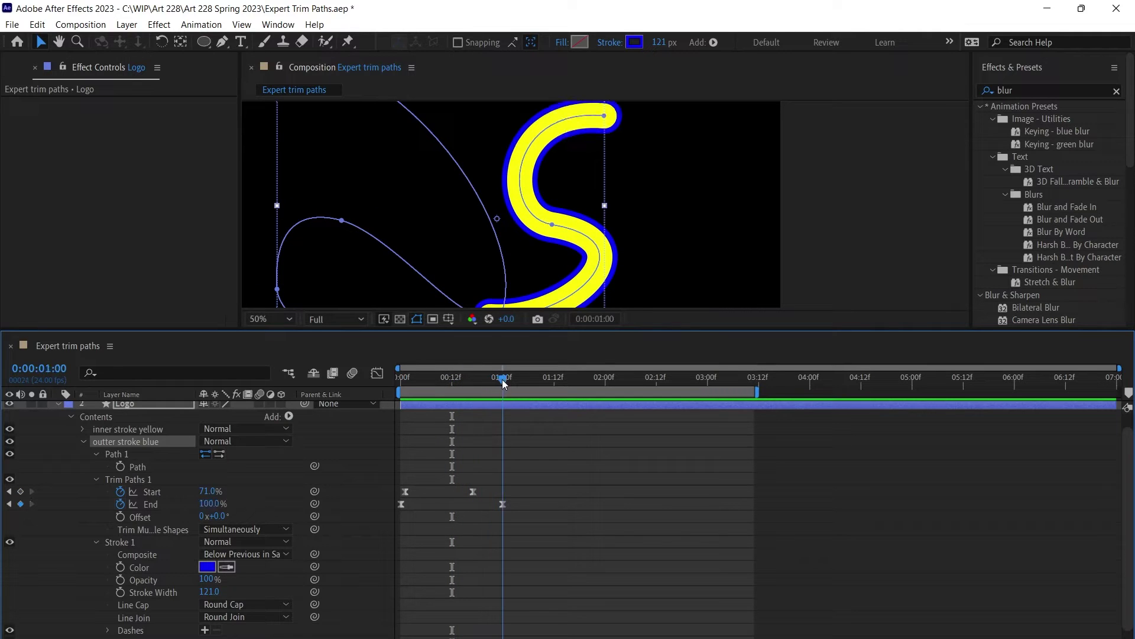
click(149, 503)
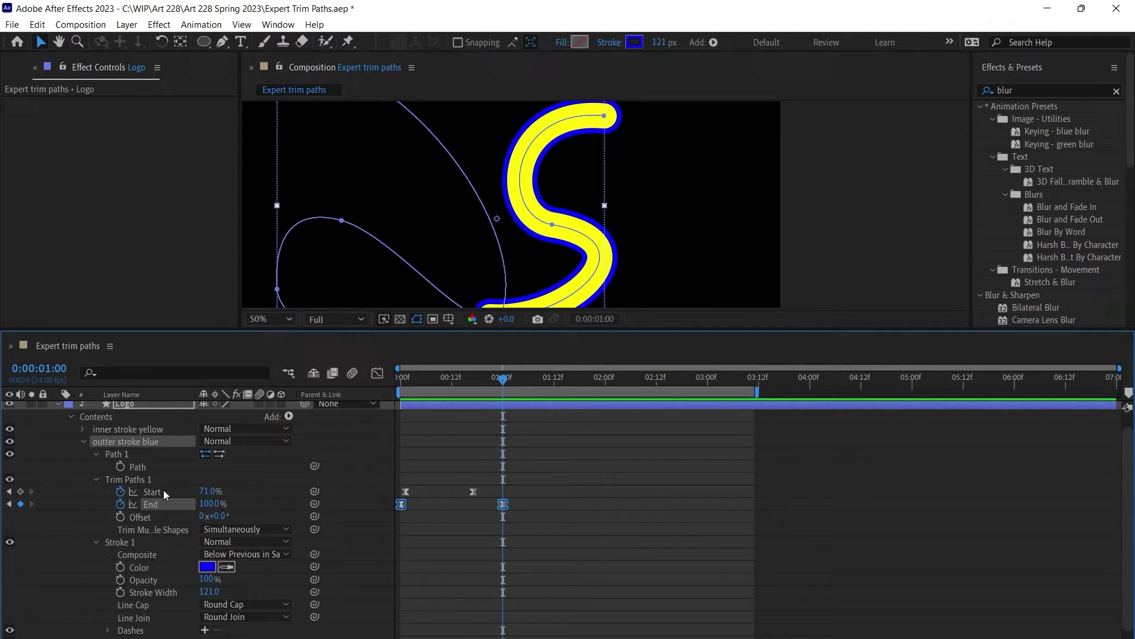
mouse_move(436, 385)
mouse_down()
mouse_move(396, 389)
mouse_move(494, 387)
mouse_up()
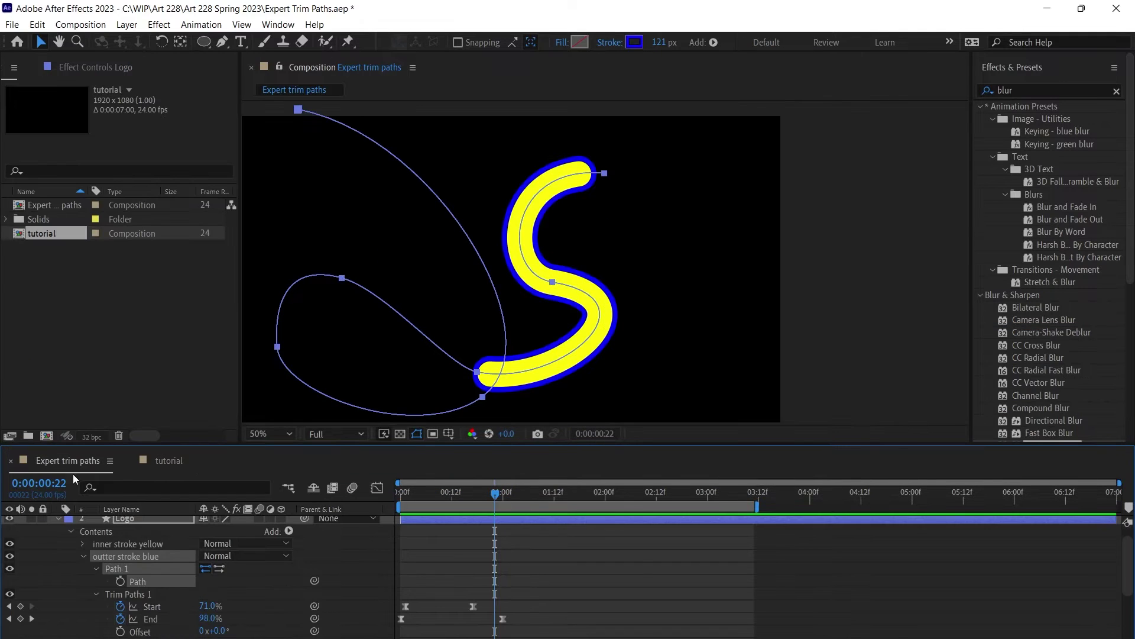
scroll(144, 541, up, 1)
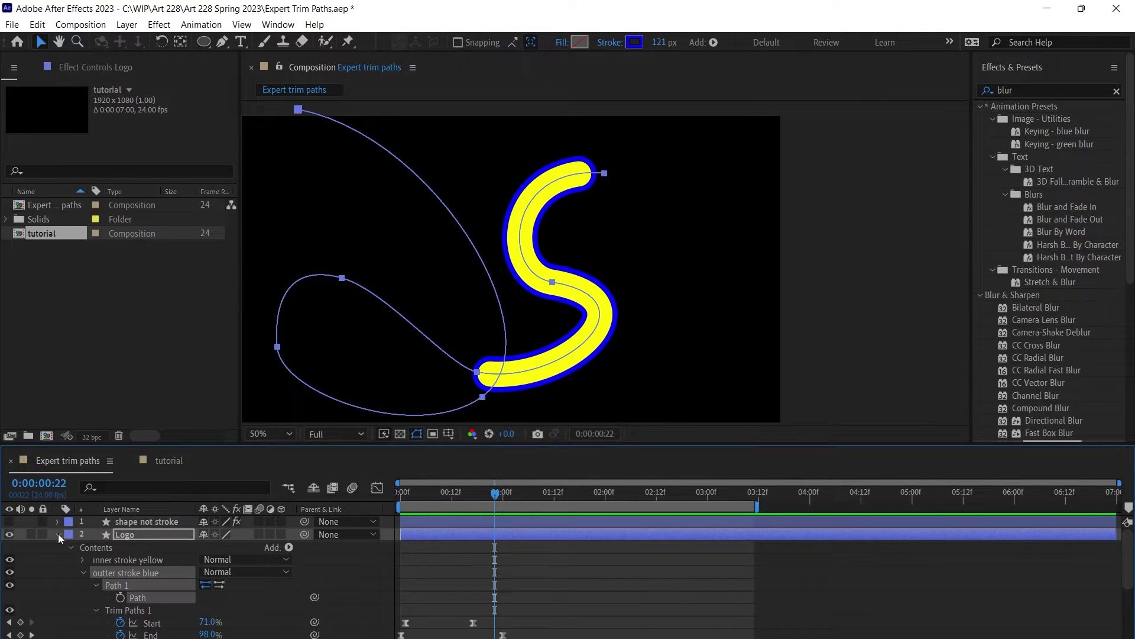
Step: Paste the Logo and 'shape not stroke' layers into the tutorial composition and preview them
click(58, 534)
click(126, 535)
shift+click(137, 520)
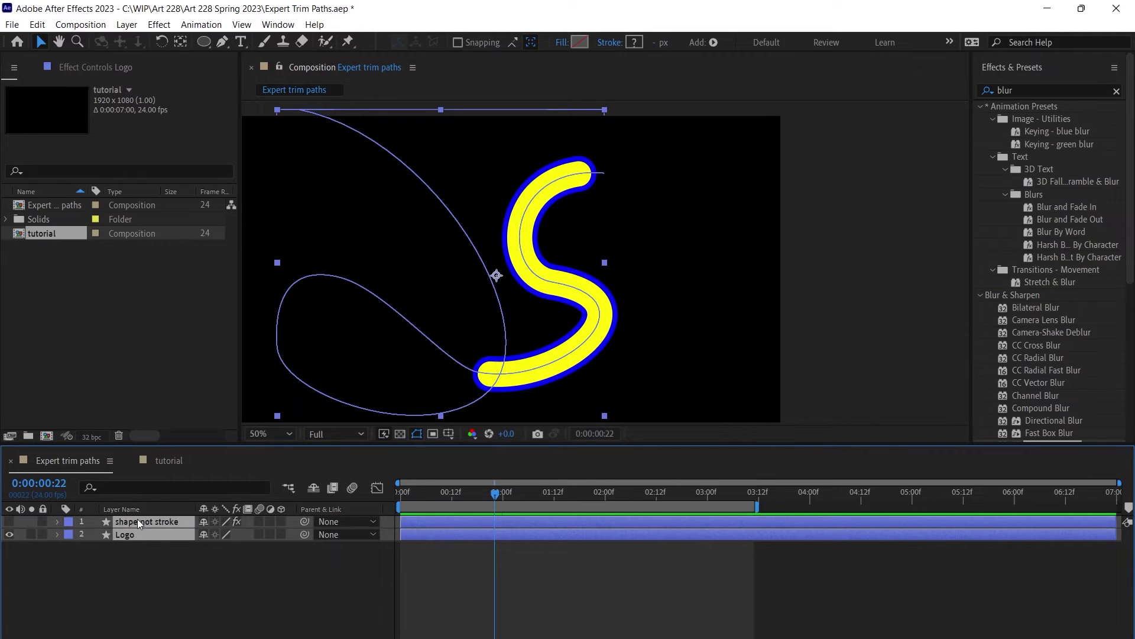
click(168, 460)
key(ctrl+v)
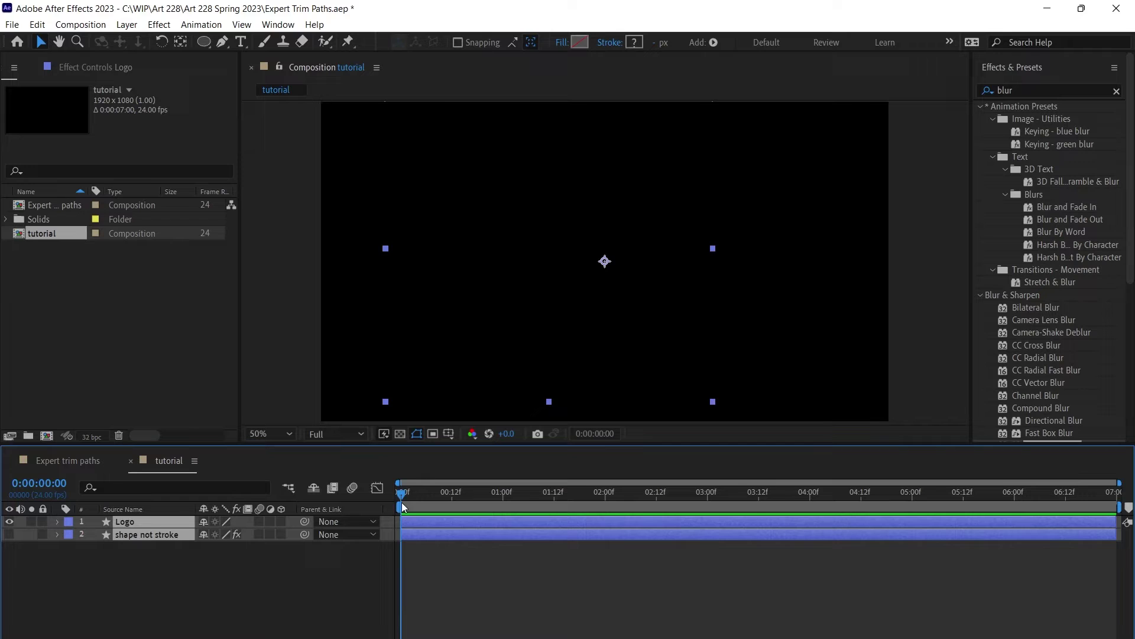
drag(402, 502, 469, 500)
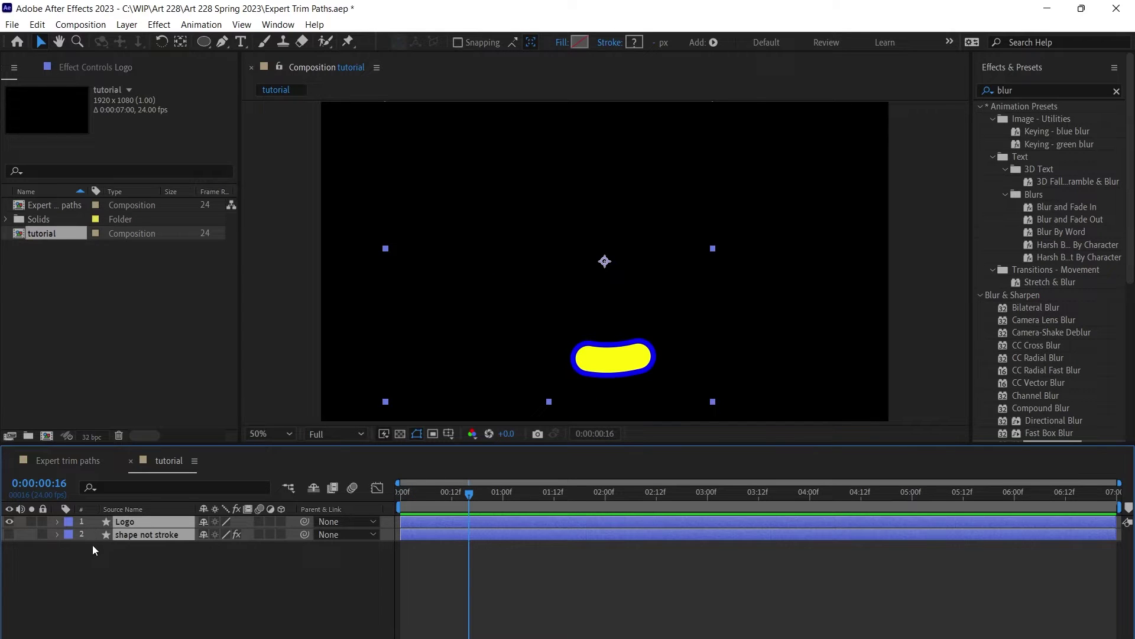
Step: Reveal the animated Trim Paths properties and set the outer stroke's Start to 0% at frame 0
key(u)
click(135, 547)
key(Home)
drag(207, 585, 266, 584)
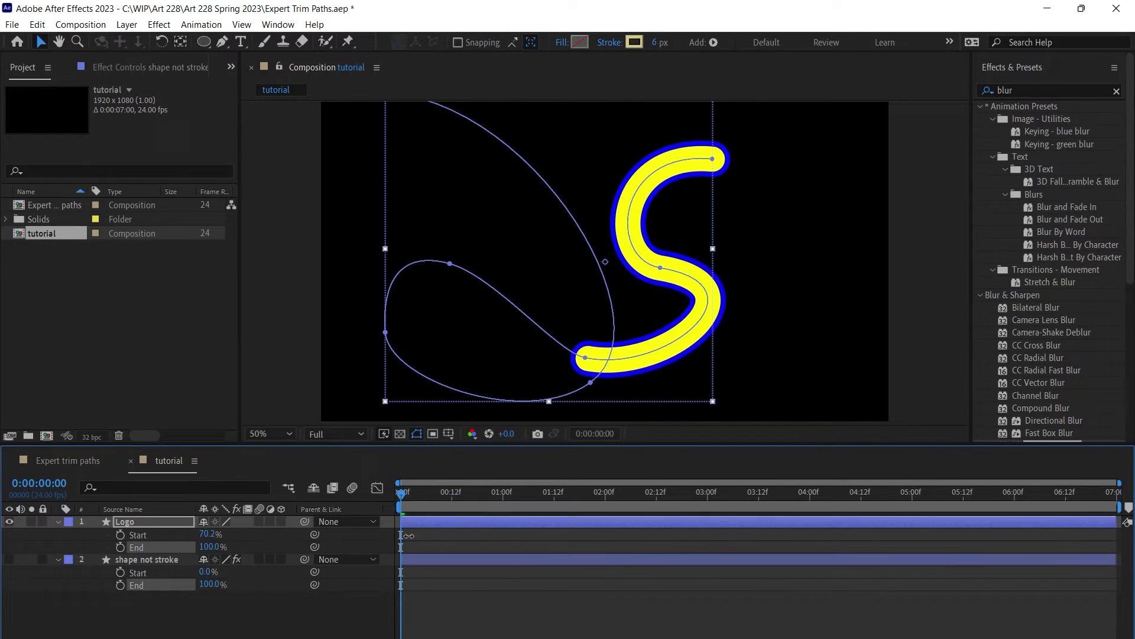
click(147, 559)
click(9, 534)
click(8, 534)
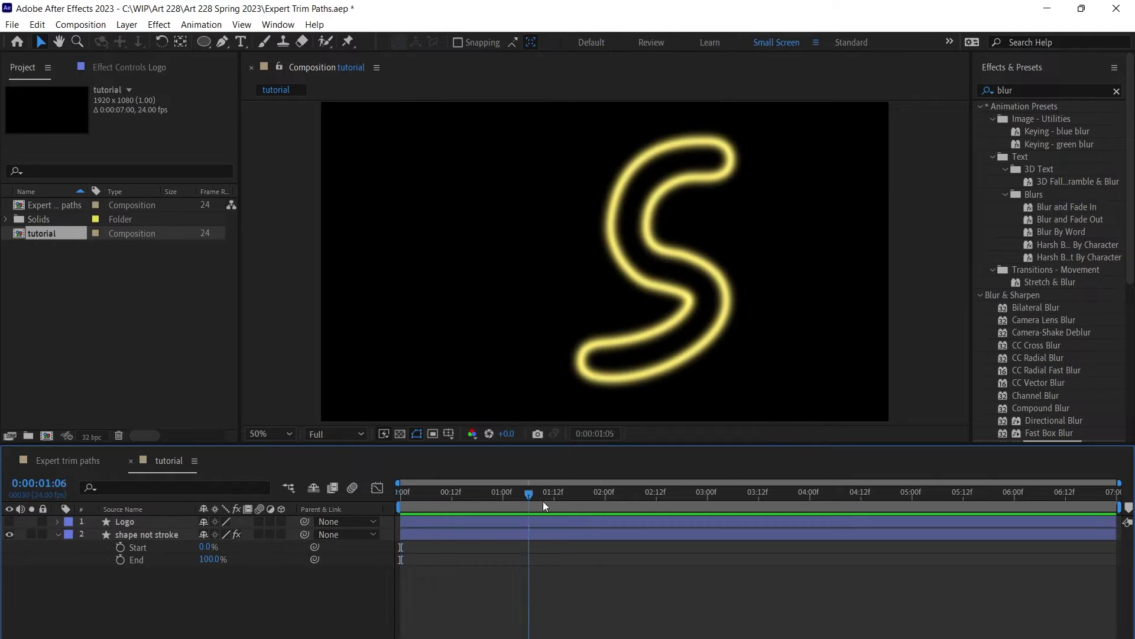
click(145, 521)
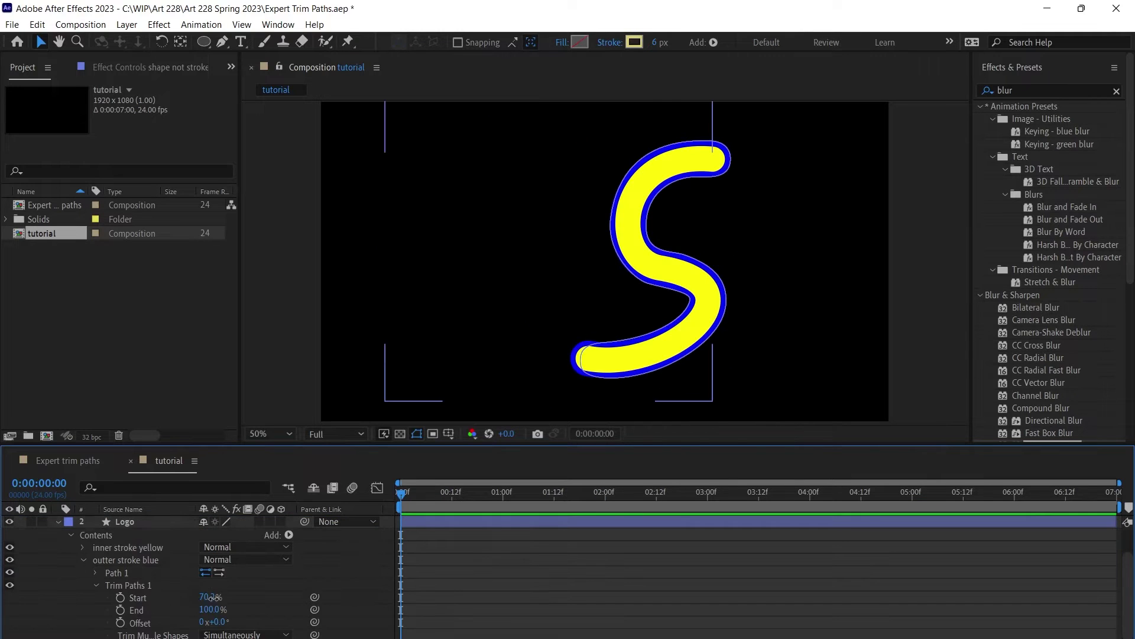
drag(214, 597, 172, 597)
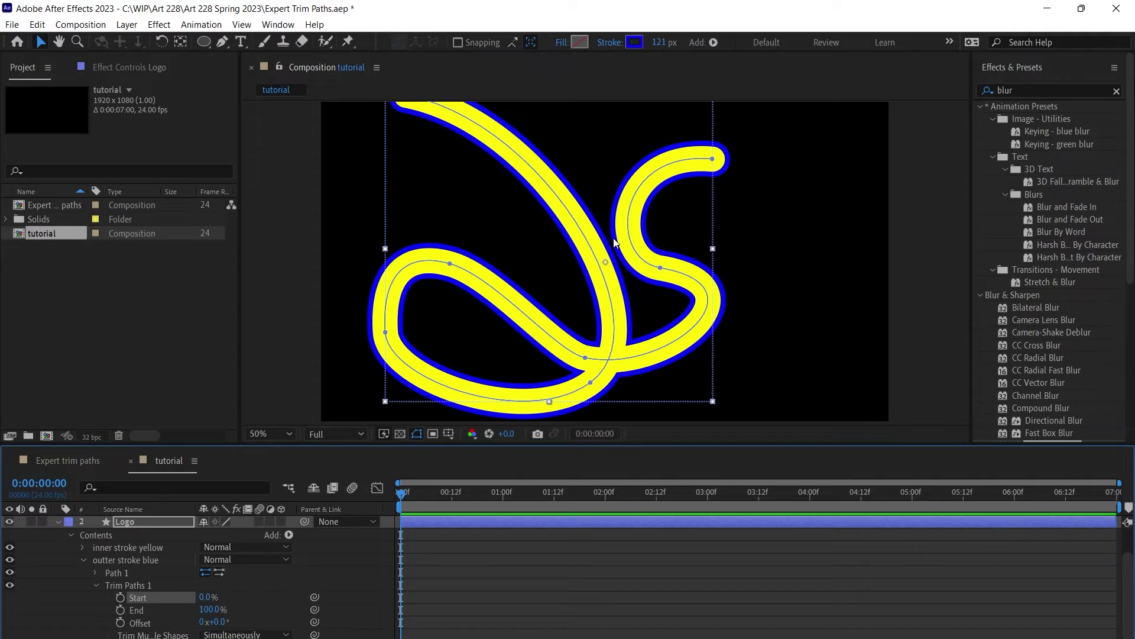
Step: Expand the inner yellow stroke's Trim Paths, showing Start 0% and End 100%
click(81, 546)
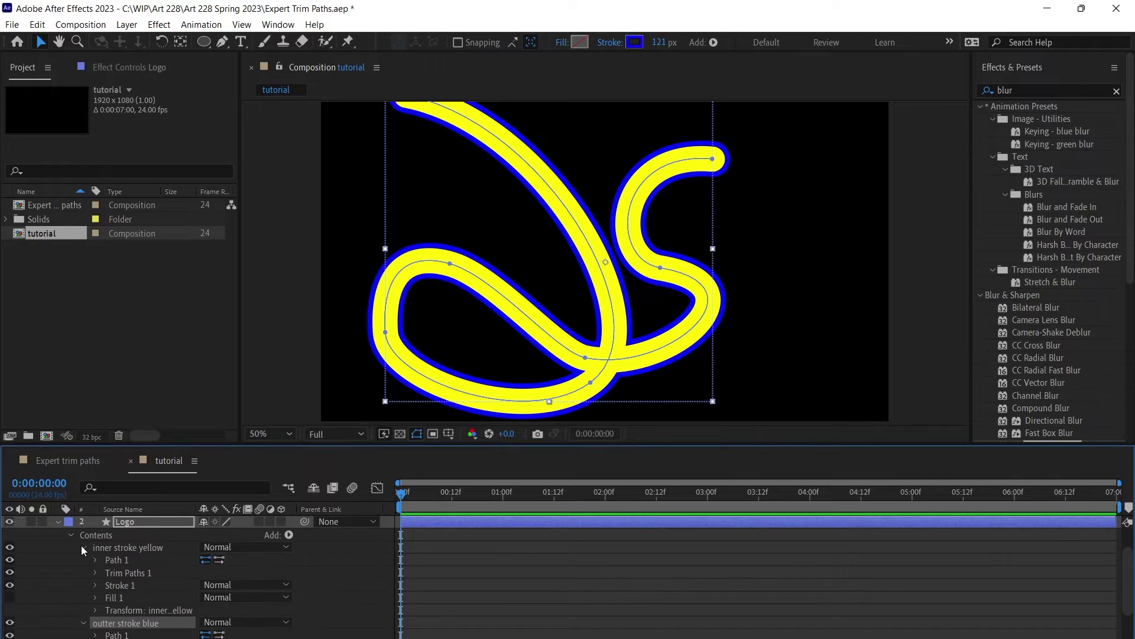
click(95, 572)
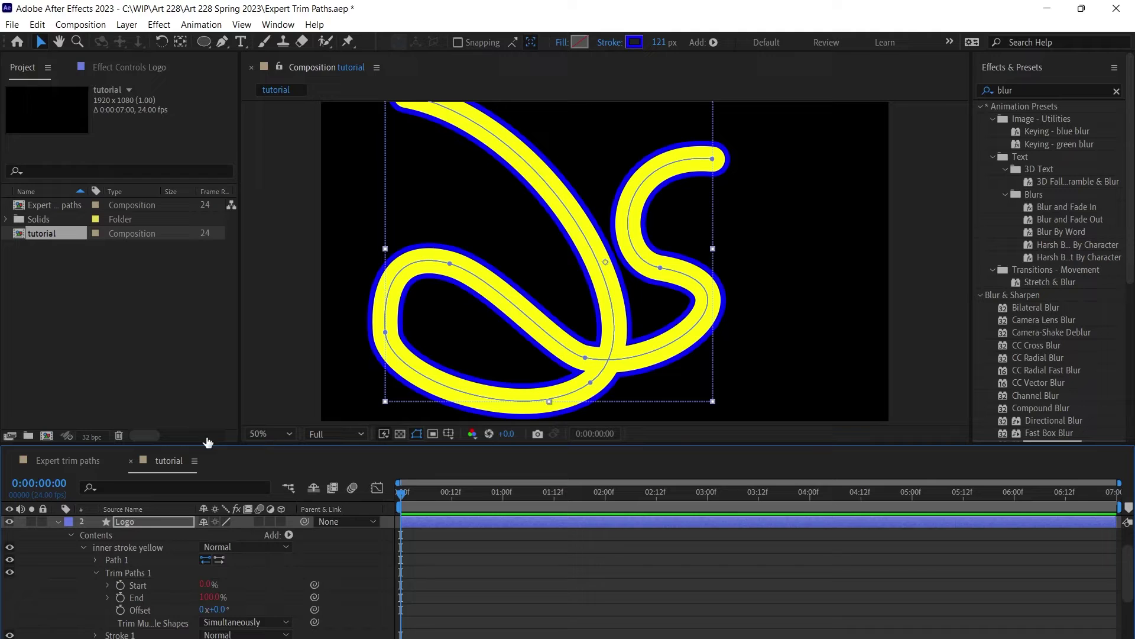
drag(207, 445, 204, 388)
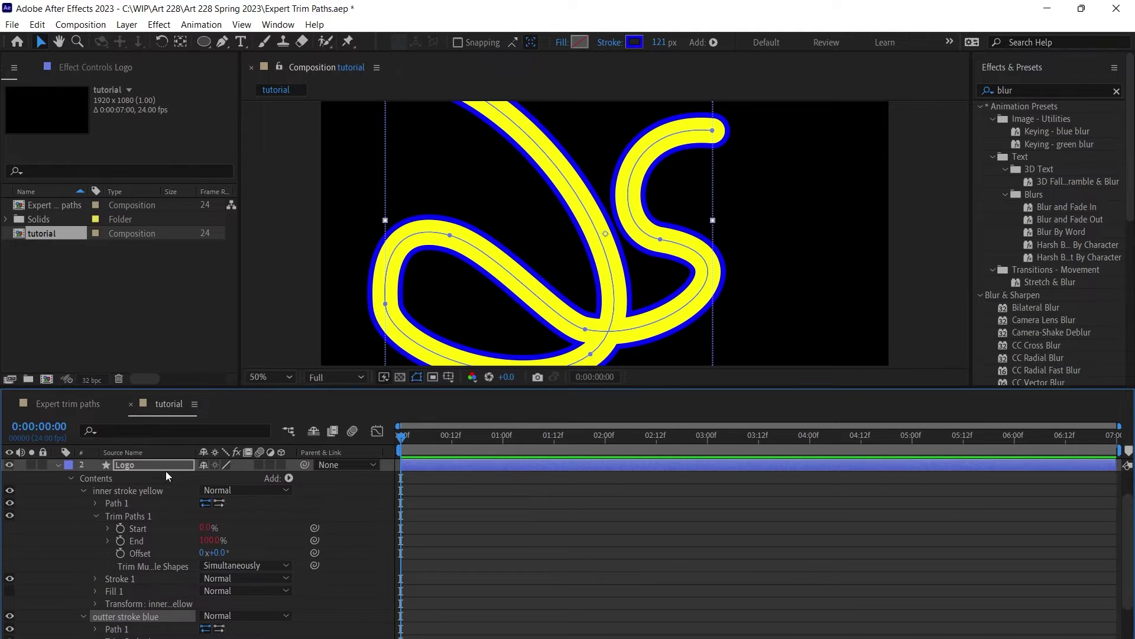
click(122, 526)
click(127, 540)
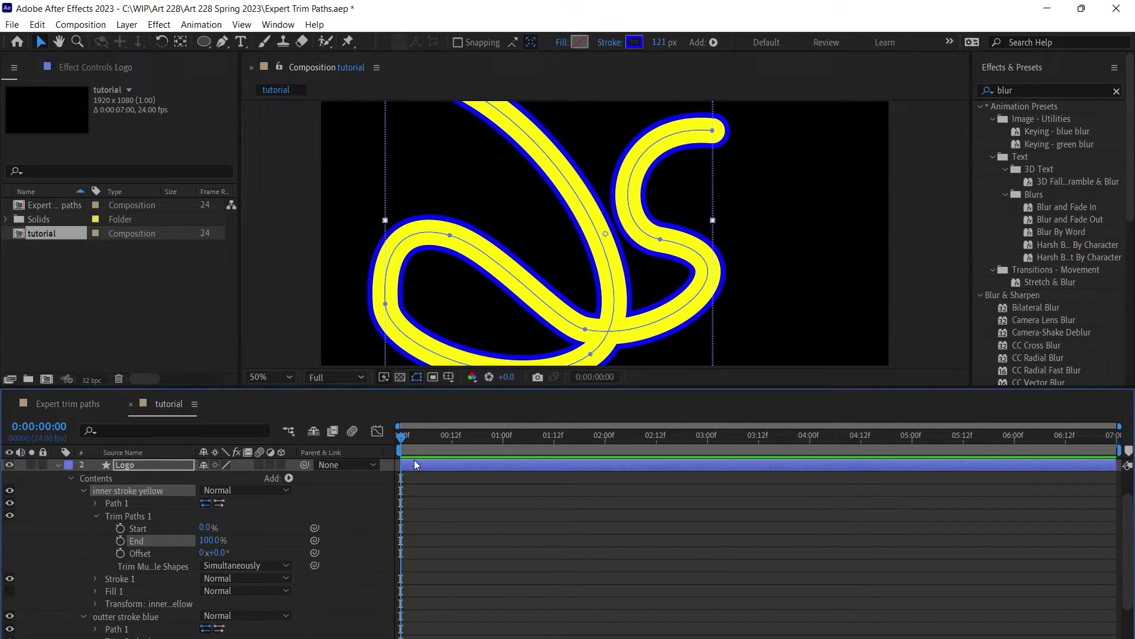
Step: Locate the outer blue stroke's Trim Paths in the Logo layer and select its group
key(comma)
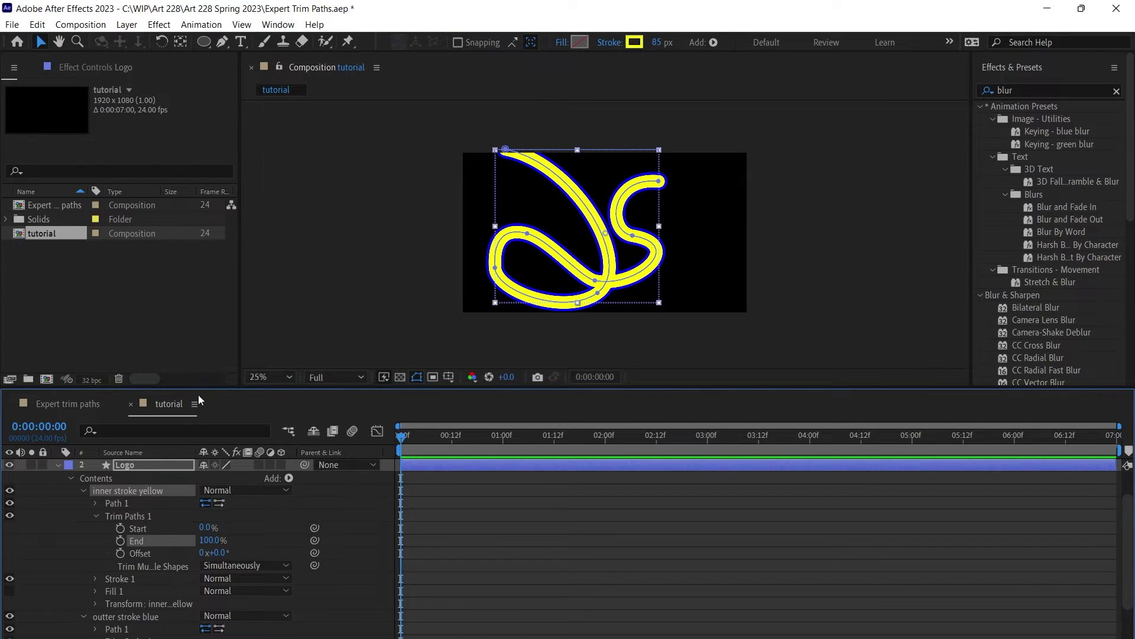
scroll(122, 521, down, 2)
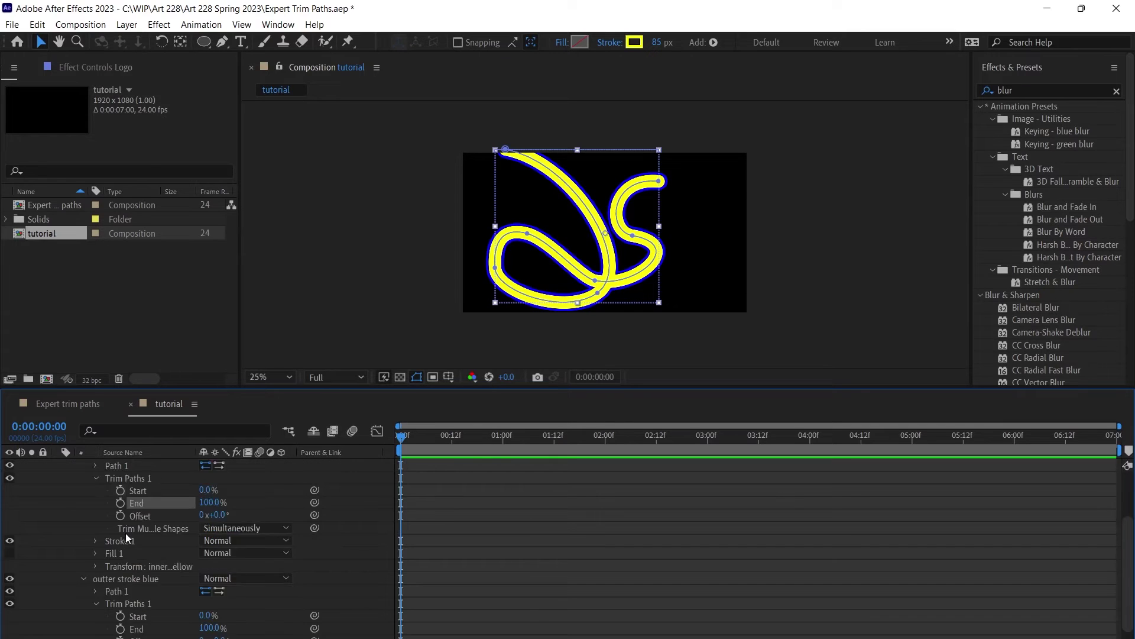
click(117, 565)
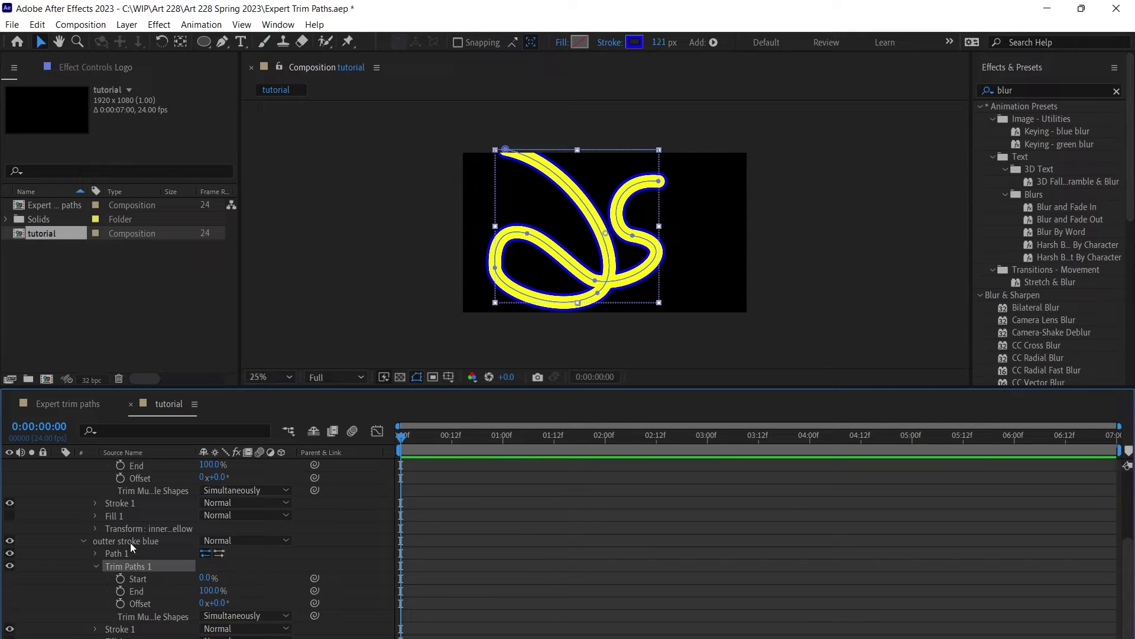
click(130, 542)
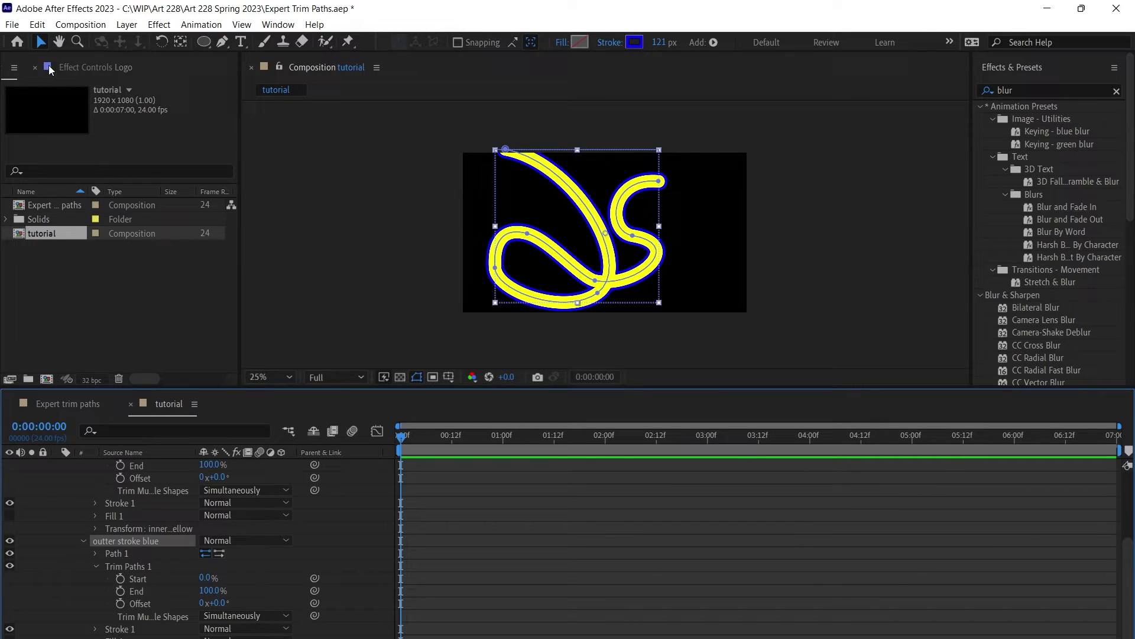
click(714, 42)
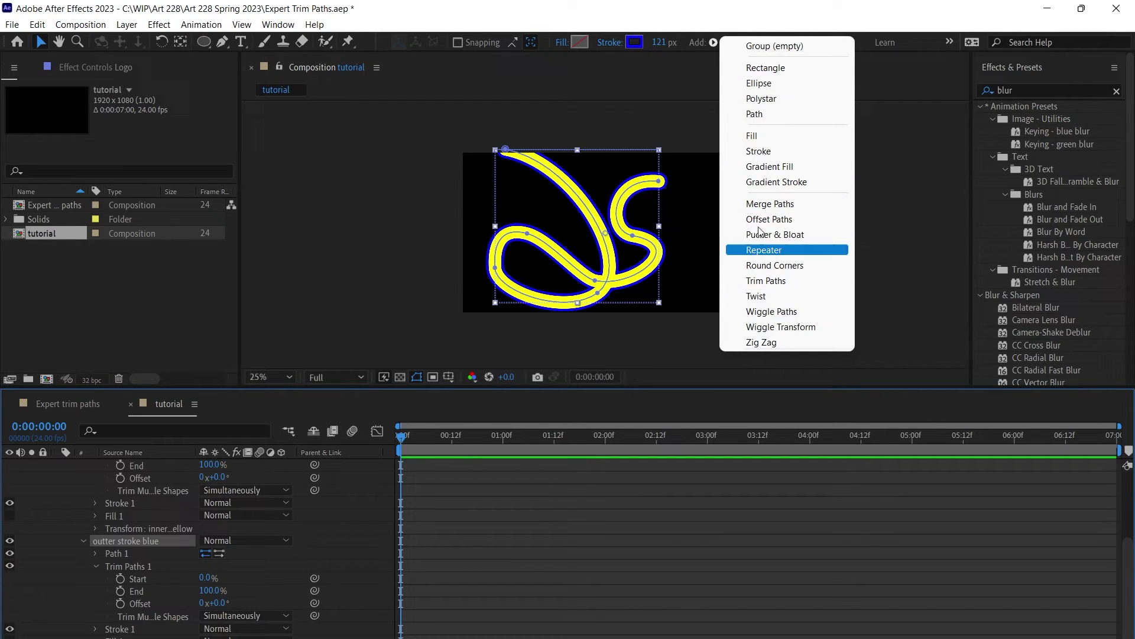
click(751, 17)
scroll(217, 532, up, 2)
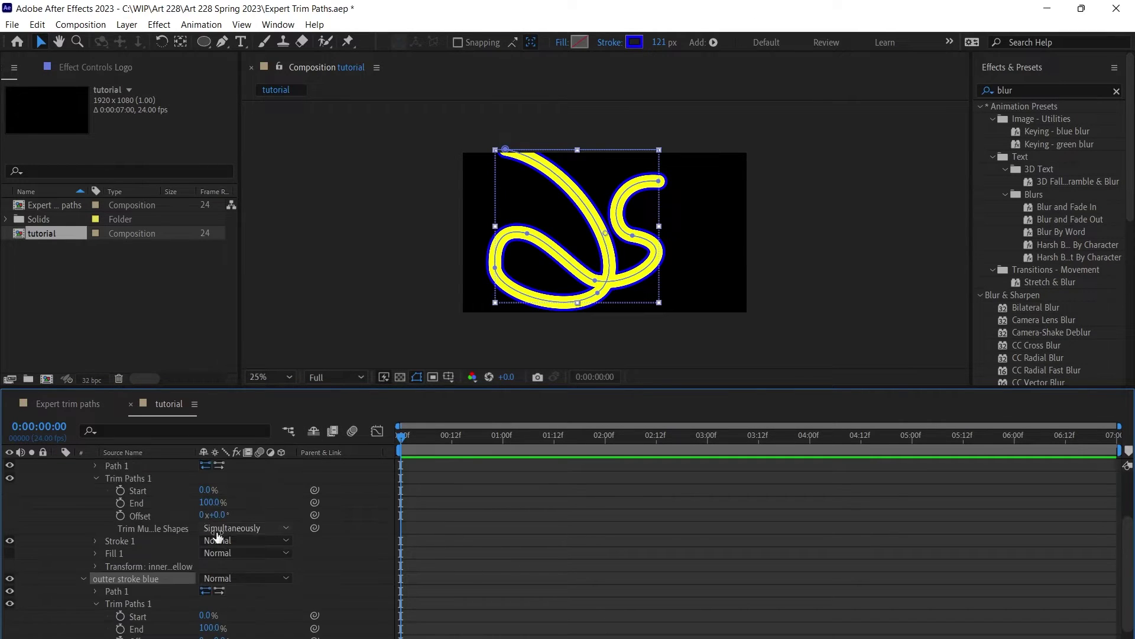
scroll(217, 536, up, 2)
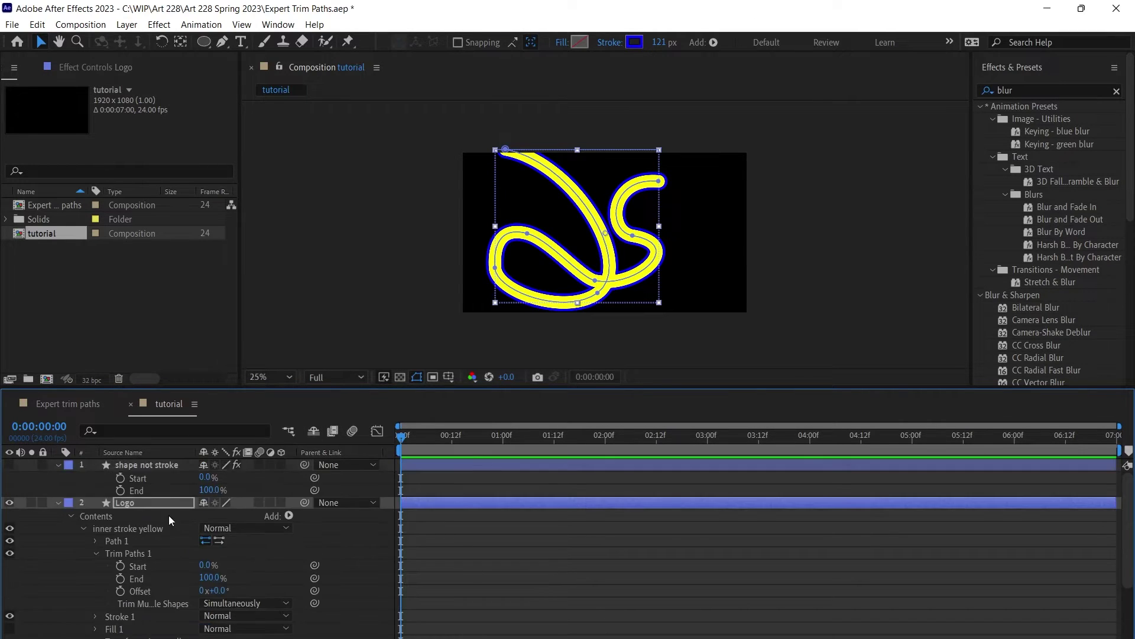
click(286, 514)
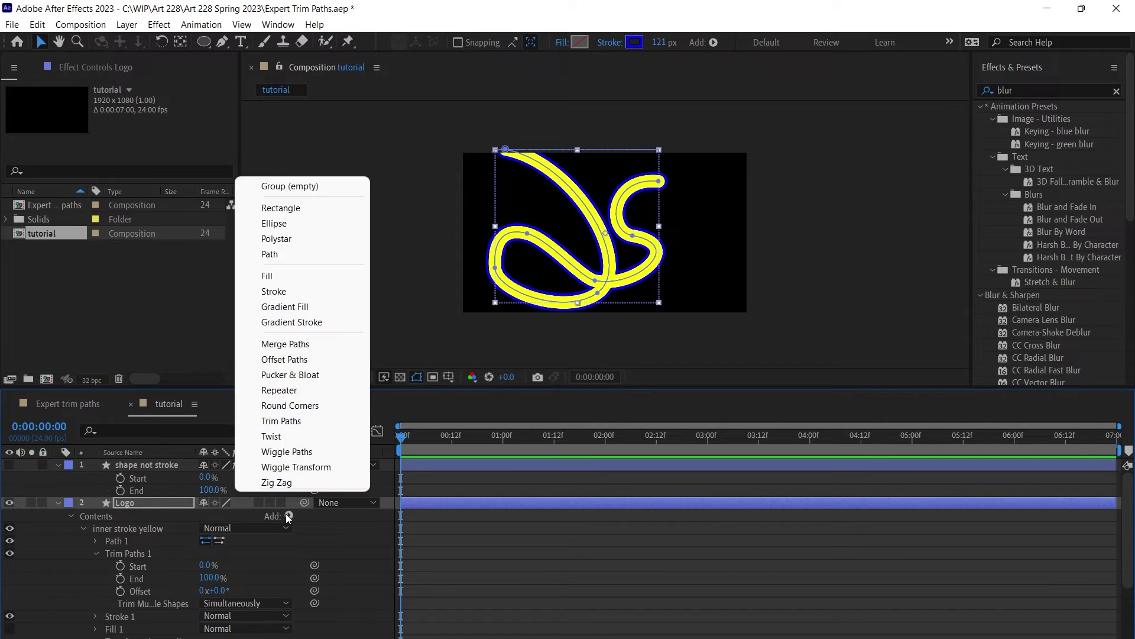
click(333, 544)
scroll(190, 583, down, 2)
click(126, 613)
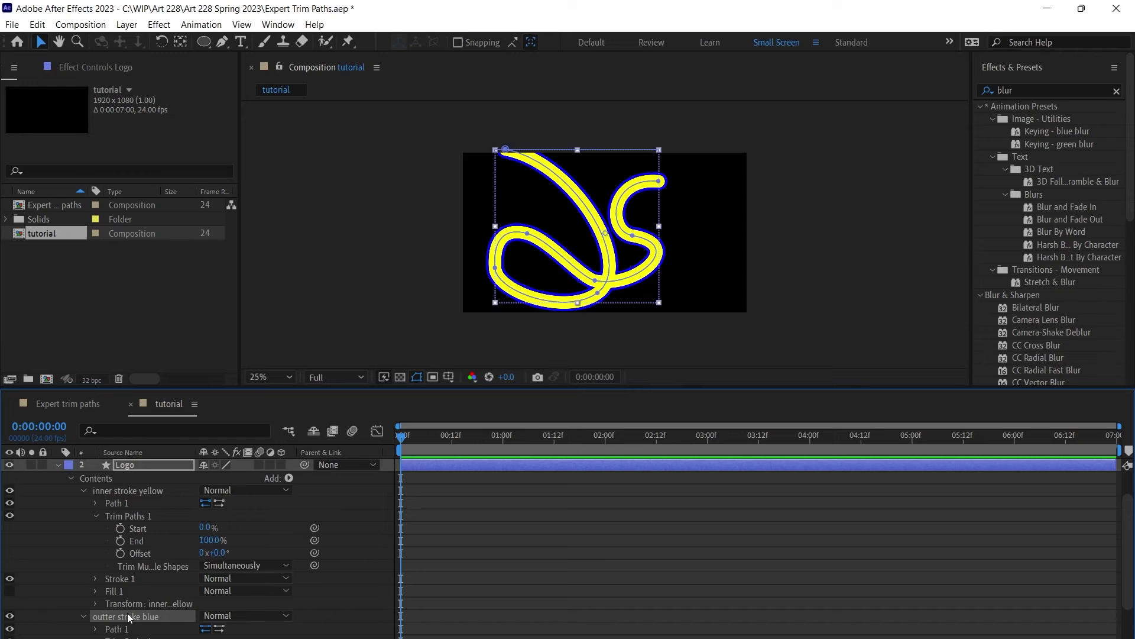
click(141, 491)
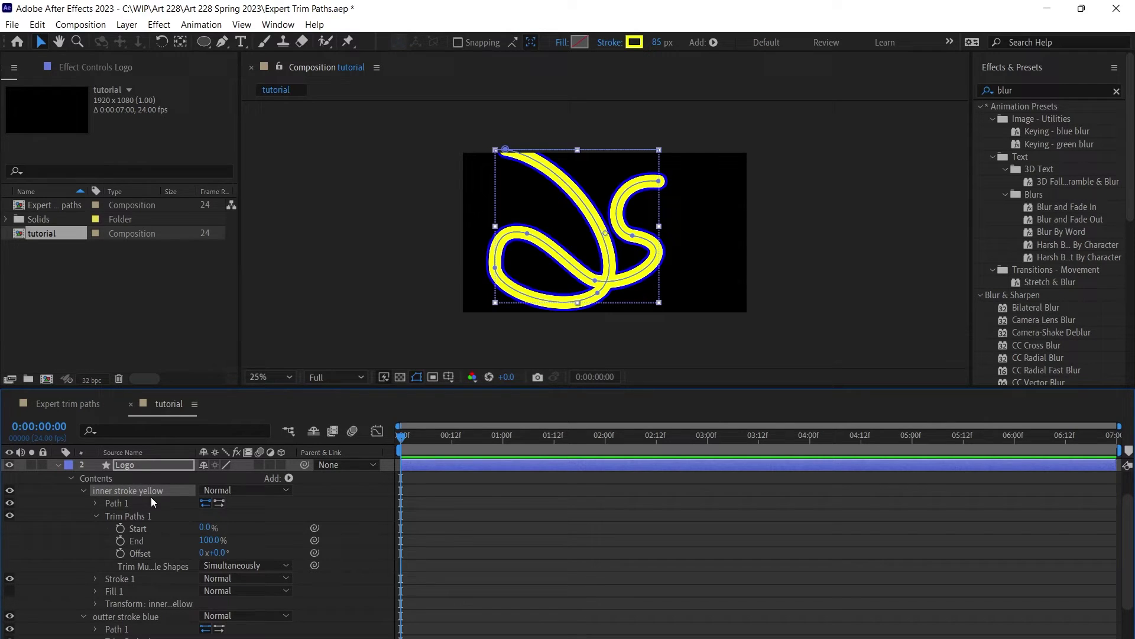
Step: Enlarge the timeline and drag the outer blue stroke's Trim End down to about 1%
click(146, 618)
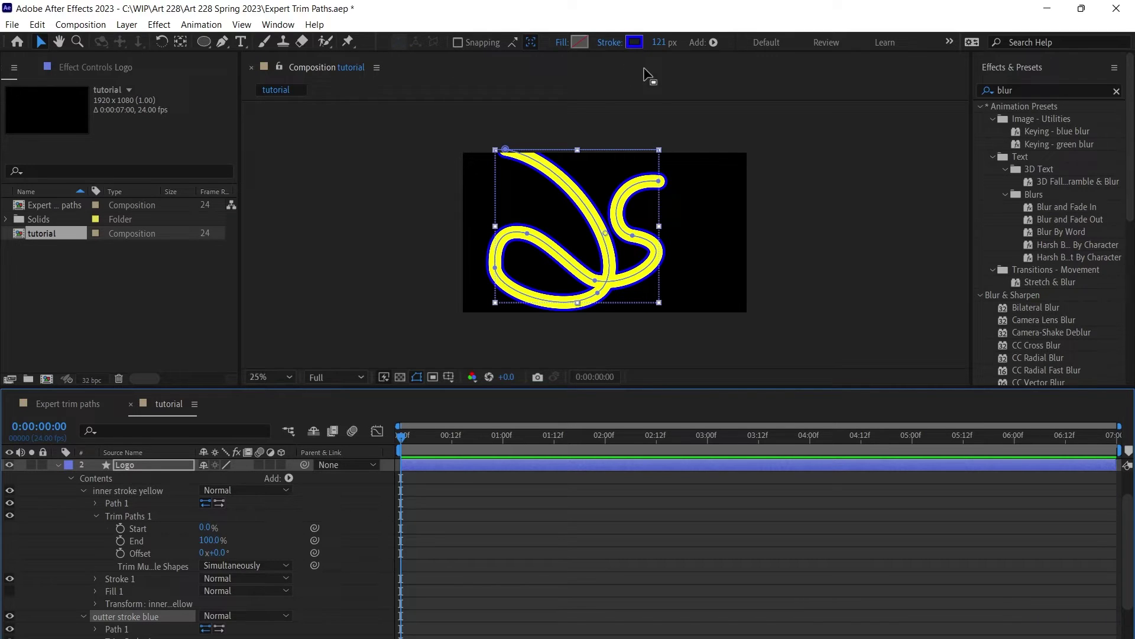
click(140, 491)
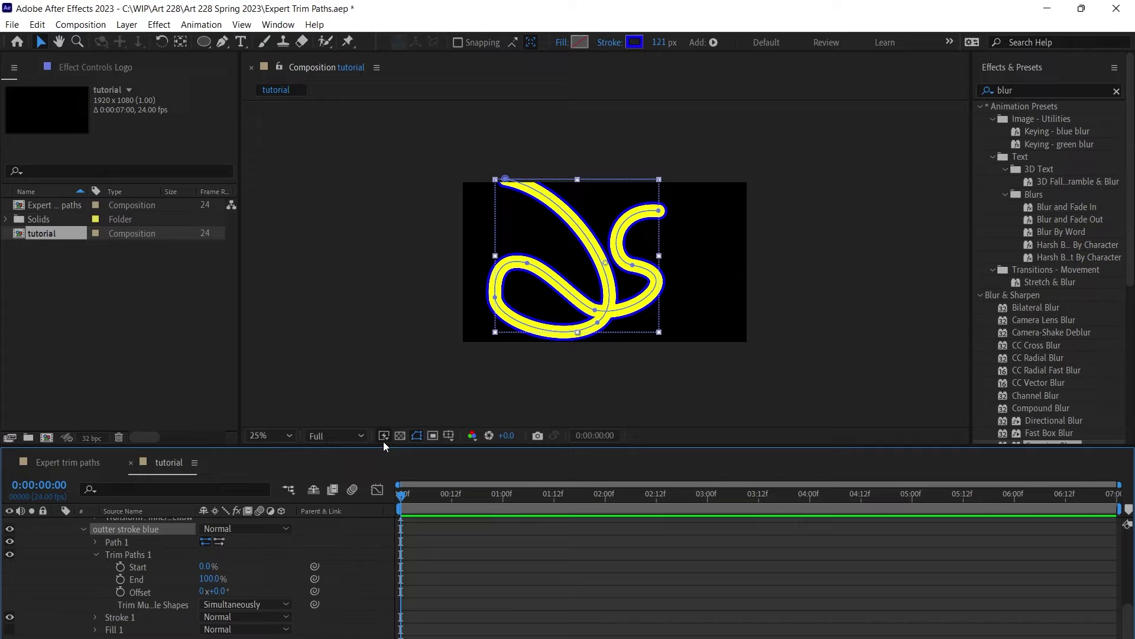
drag(240, 447, 232, 332)
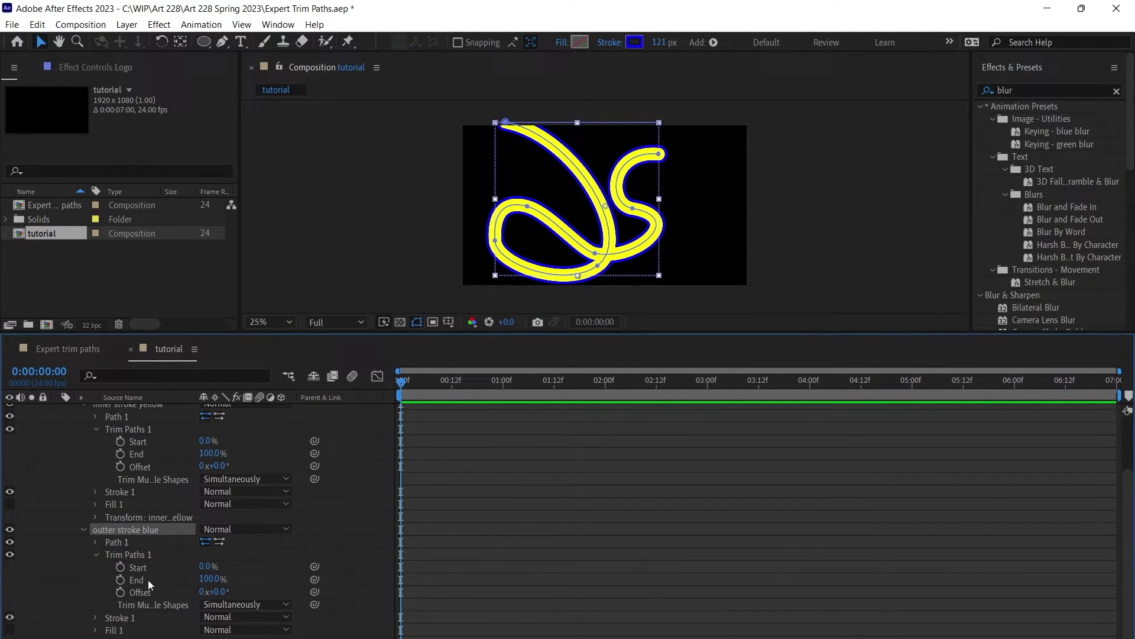
drag(210, 579, 104, 581)
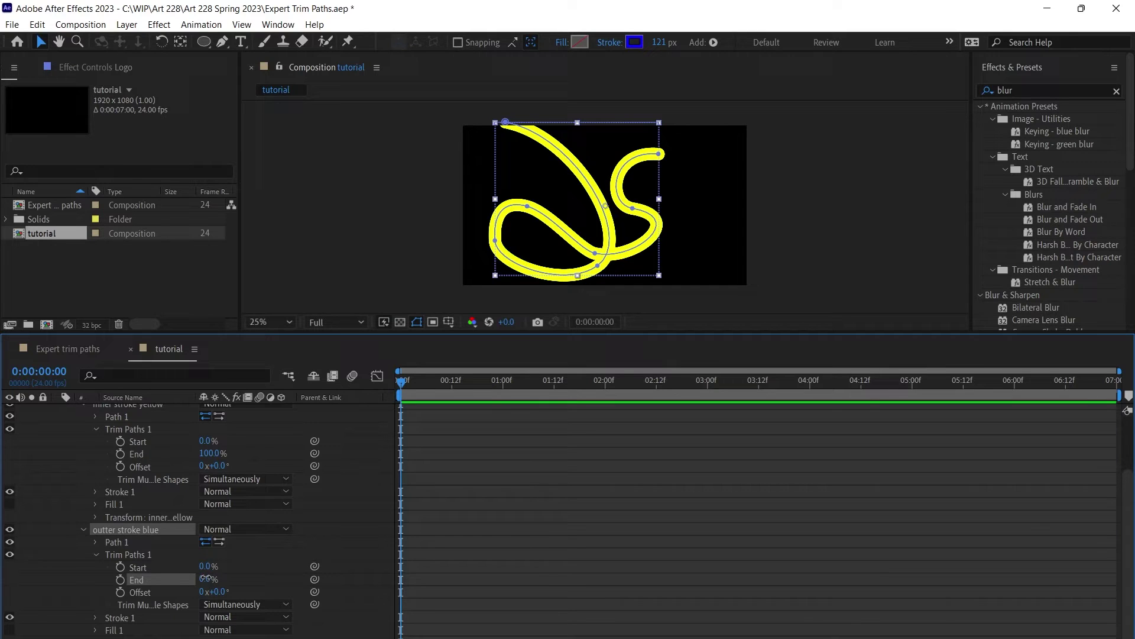
mouse_move(206, 578)
mouse_down()
mouse_move(275, 565)
mouse_move(166, 581)
mouse_up()
Step: Keyframe the blue stroke's Trim End at frame 0 and pick-whip the yellow End's expression to it
click(120, 580)
drag(142, 329, 142, 260)
click(119, 404)
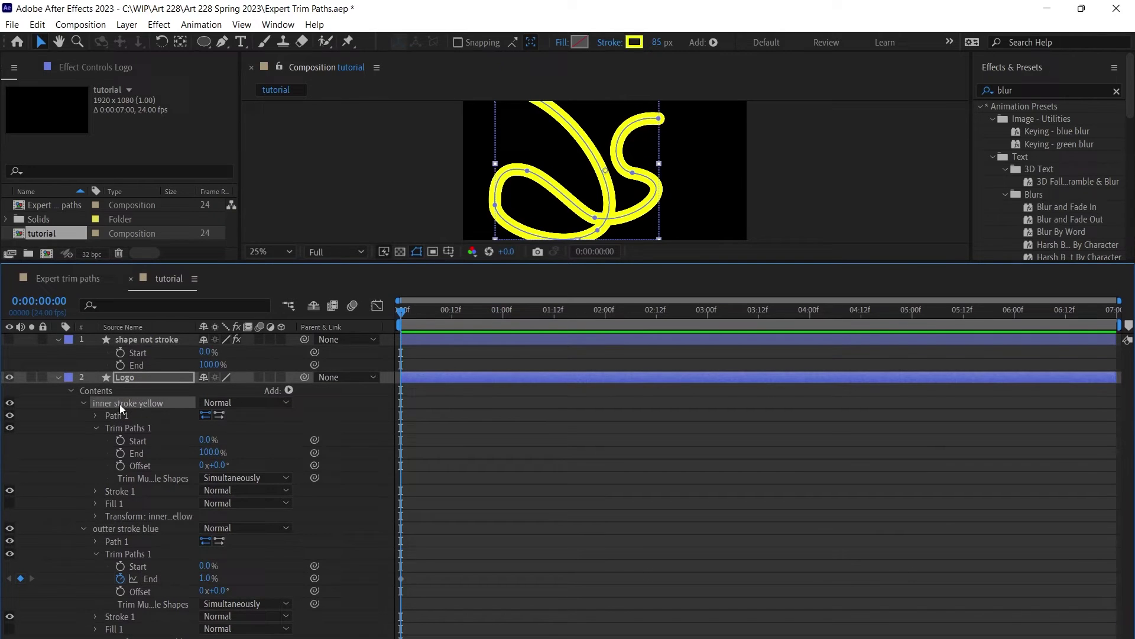
alt+click(122, 453)
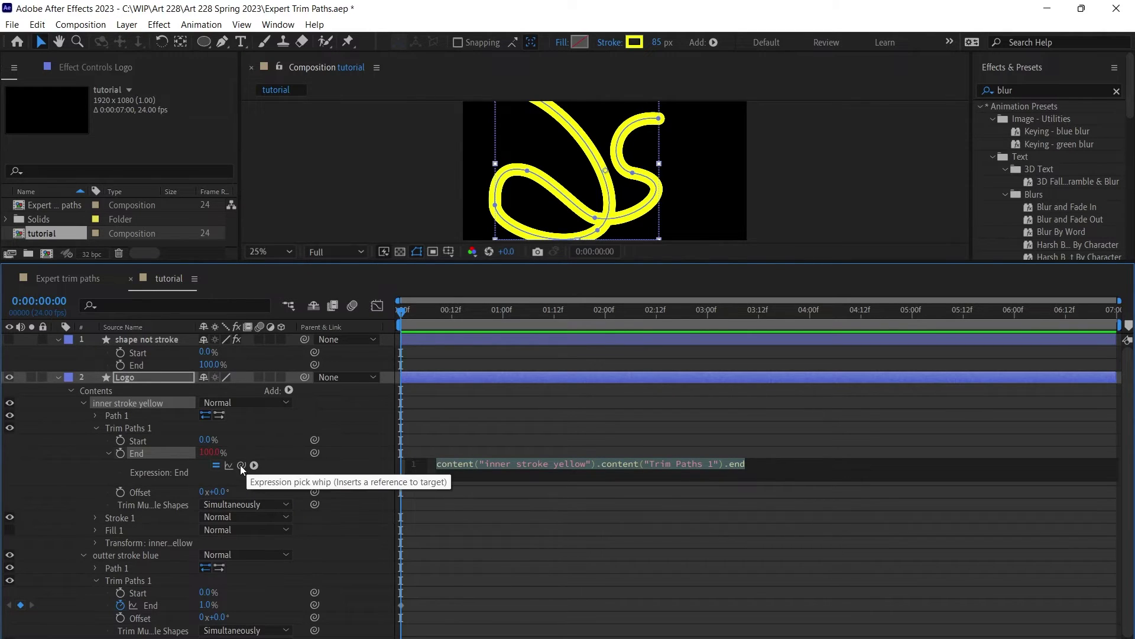
scroll(243, 493, down, 1)
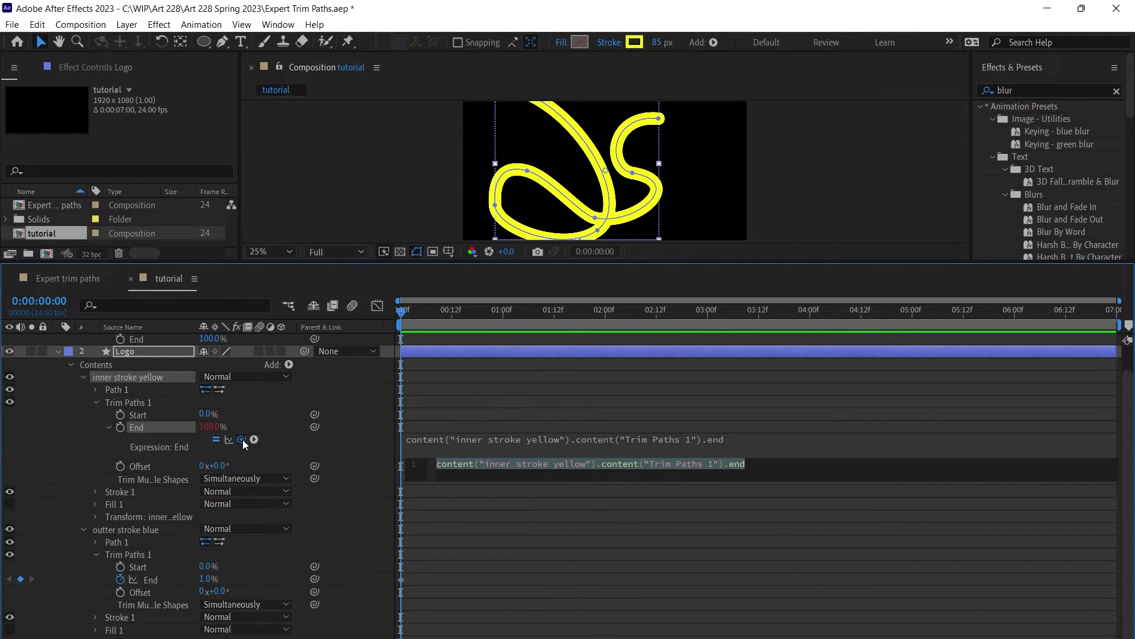
drag(241, 440, 123, 582)
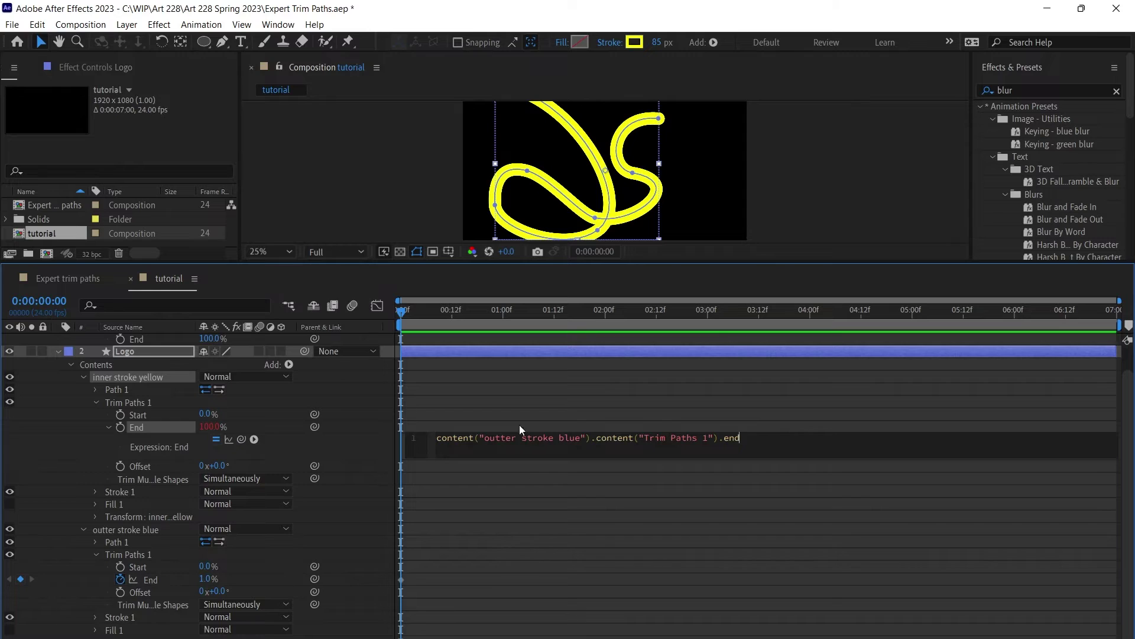
Step: Commit the link, key the blue End to 100% at 0:00:01:12, and preview
click(491, 400)
mouse_move(208, 579)
mouse_down()
mouse_move(276, 569)
mouse_move(195, 576)
mouse_move(206, 574)
mouse_up()
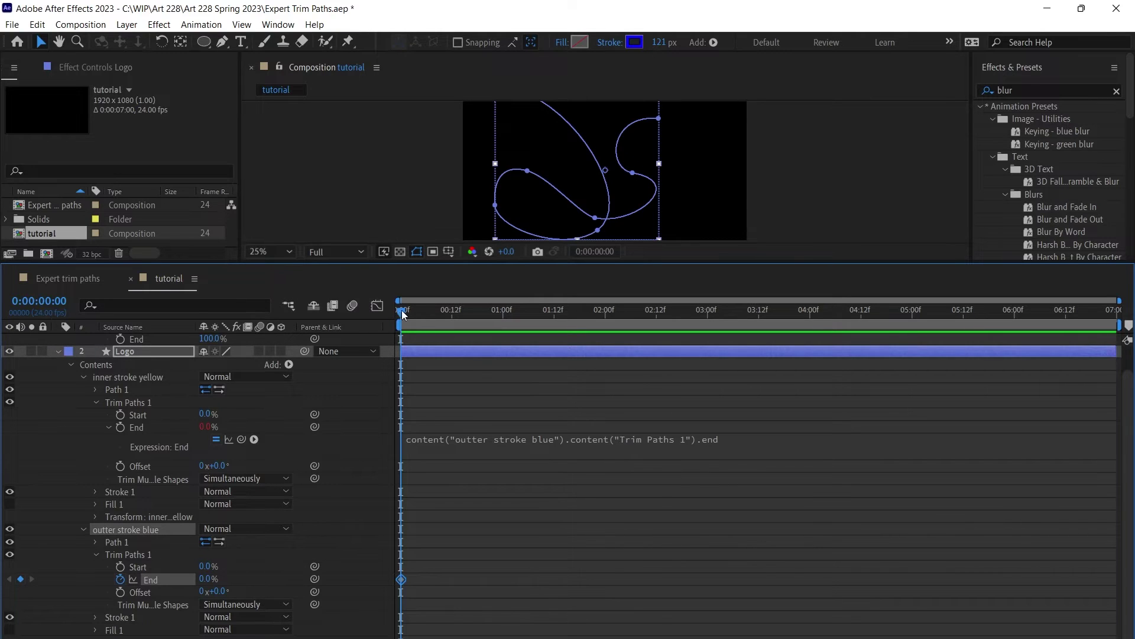
drag(402, 313, 555, 321)
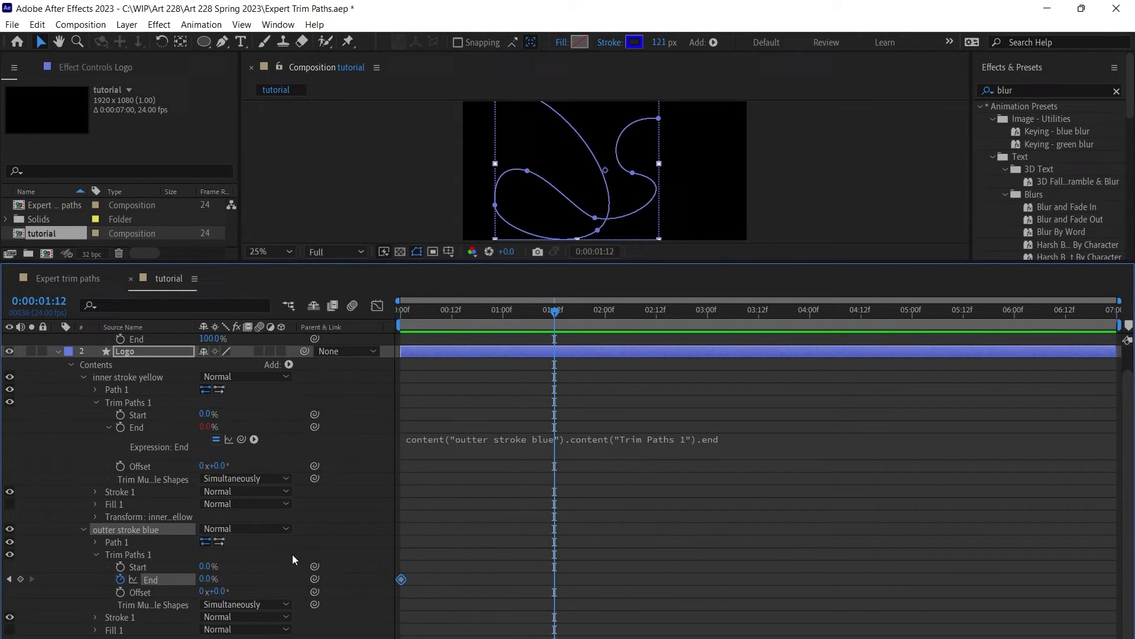
drag(201, 579, 354, 580)
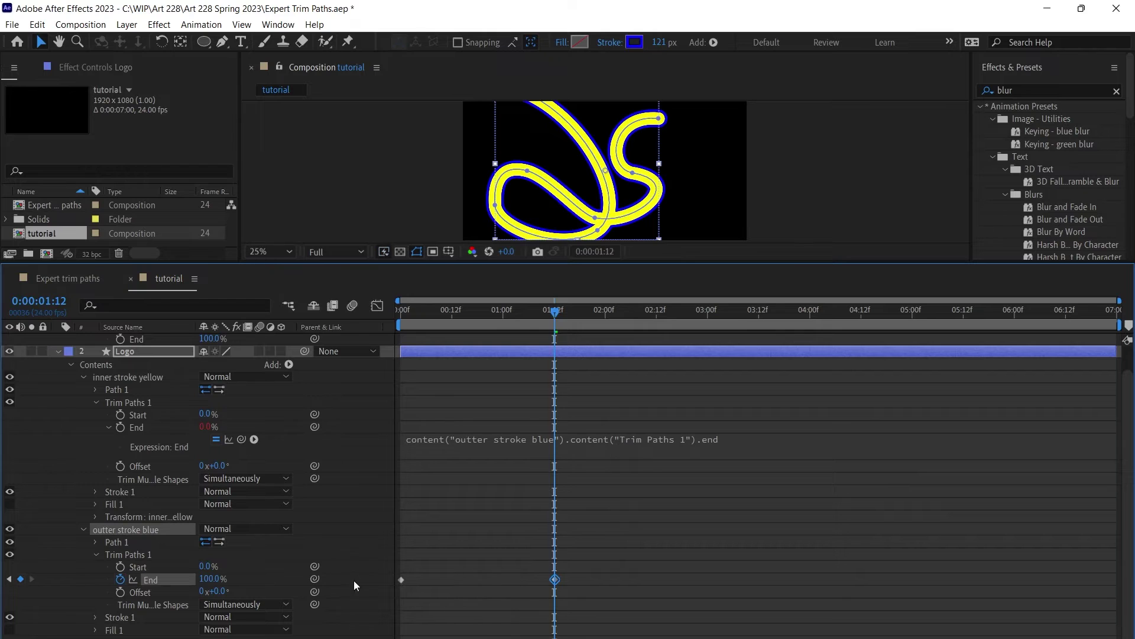
drag(566, 317, 402, 318)
key(space)
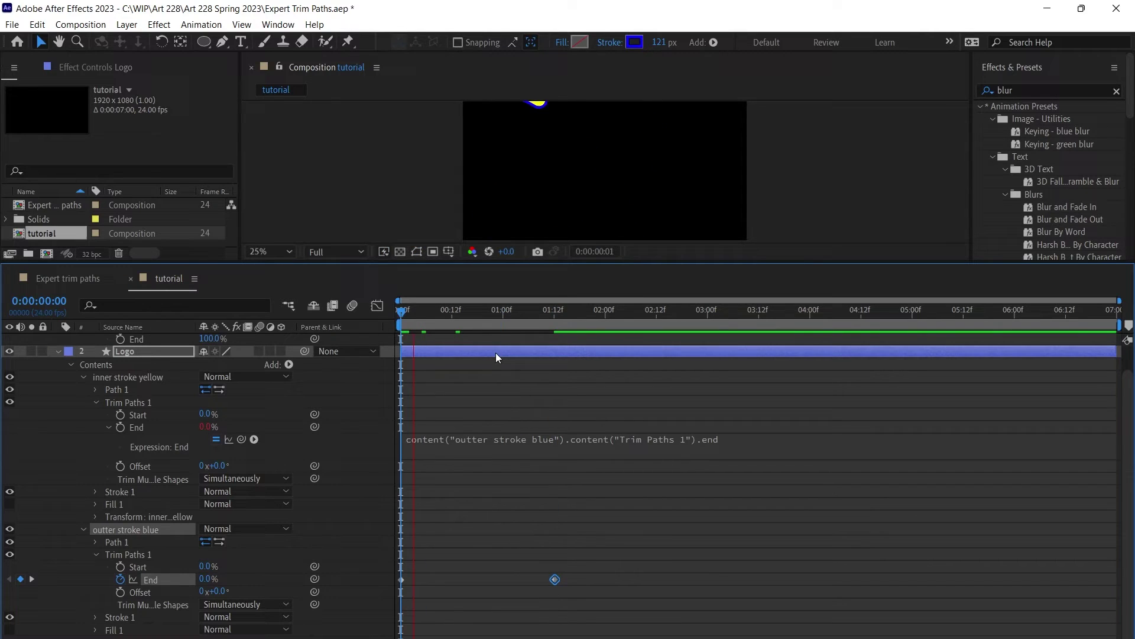
key(space)
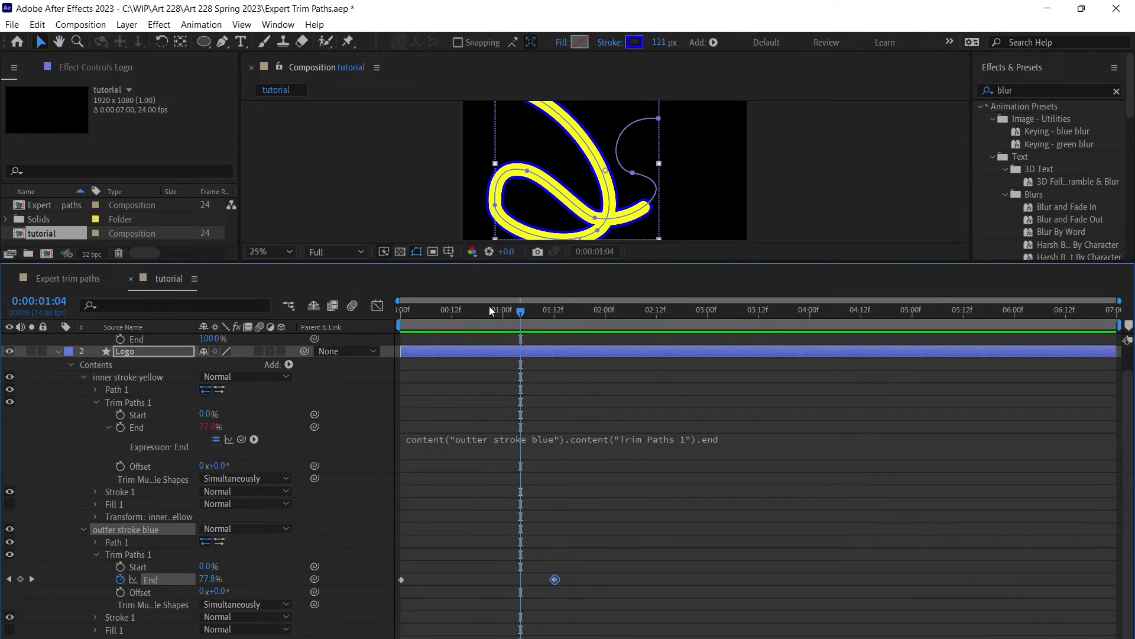
Step: Shift the 100% End keyframe to 0:00:01:00 and replay the draw-on
click(503, 317)
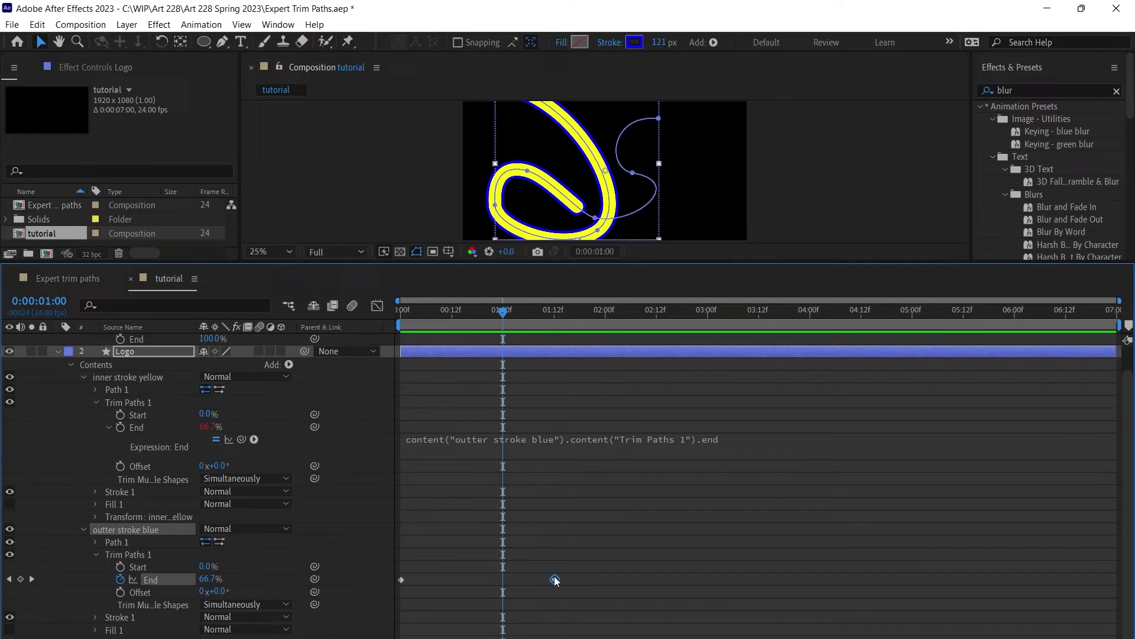
drag(555, 579, 504, 579)
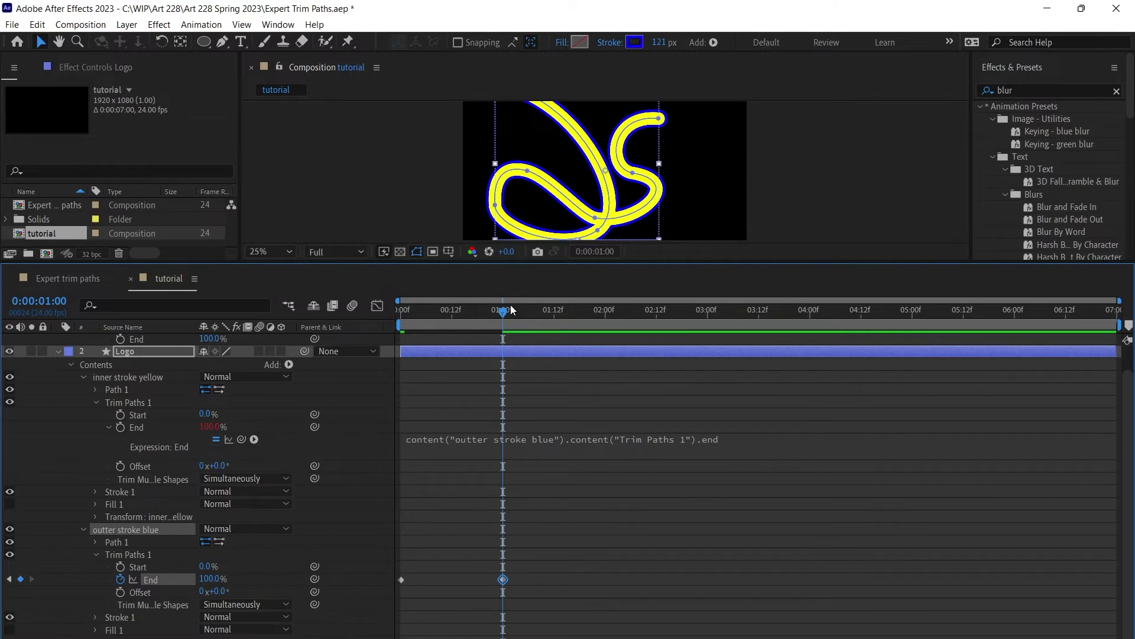
key(Home)
key(space)
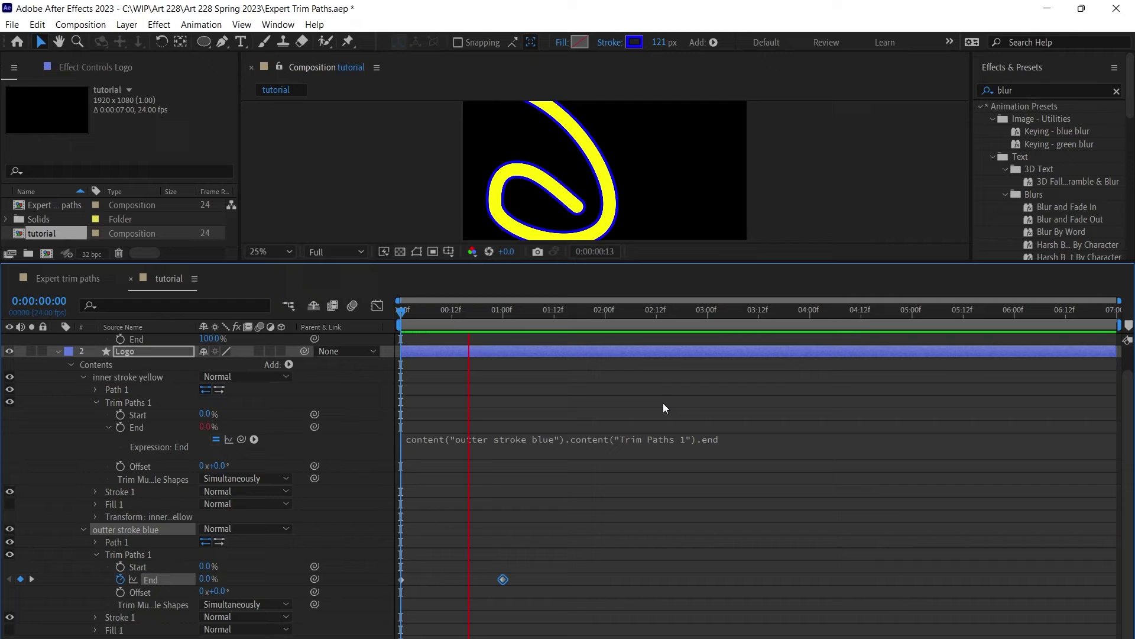
key(space)
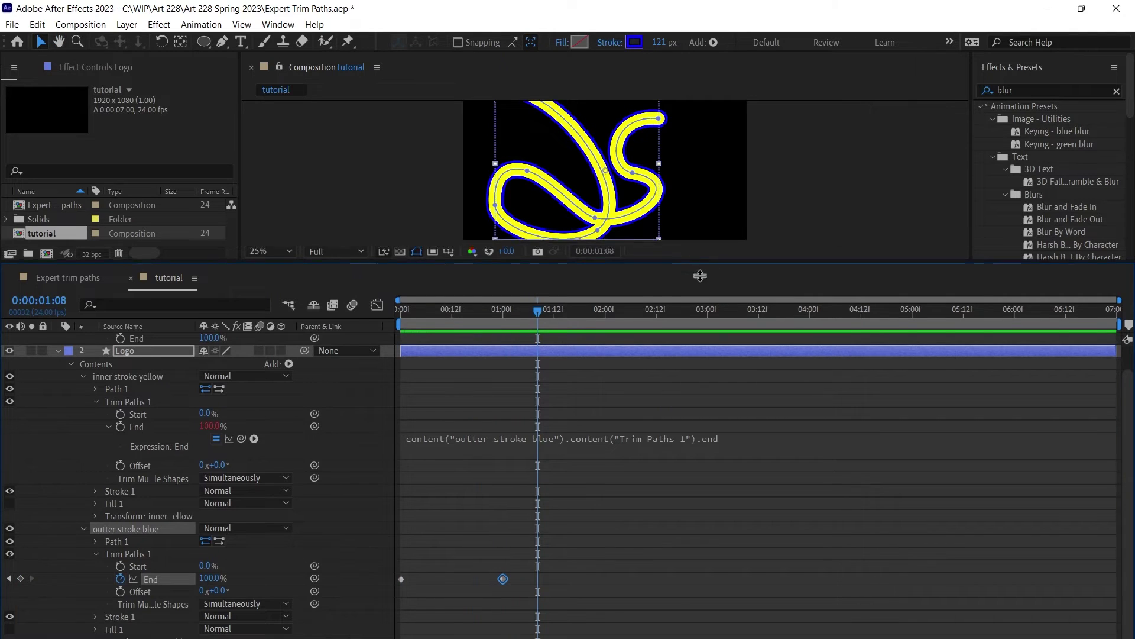
Step: Start keyframing the outer stroke's trim Start and raise its value where the stroke is fully drawn
drag(700, 275, 701, 307)
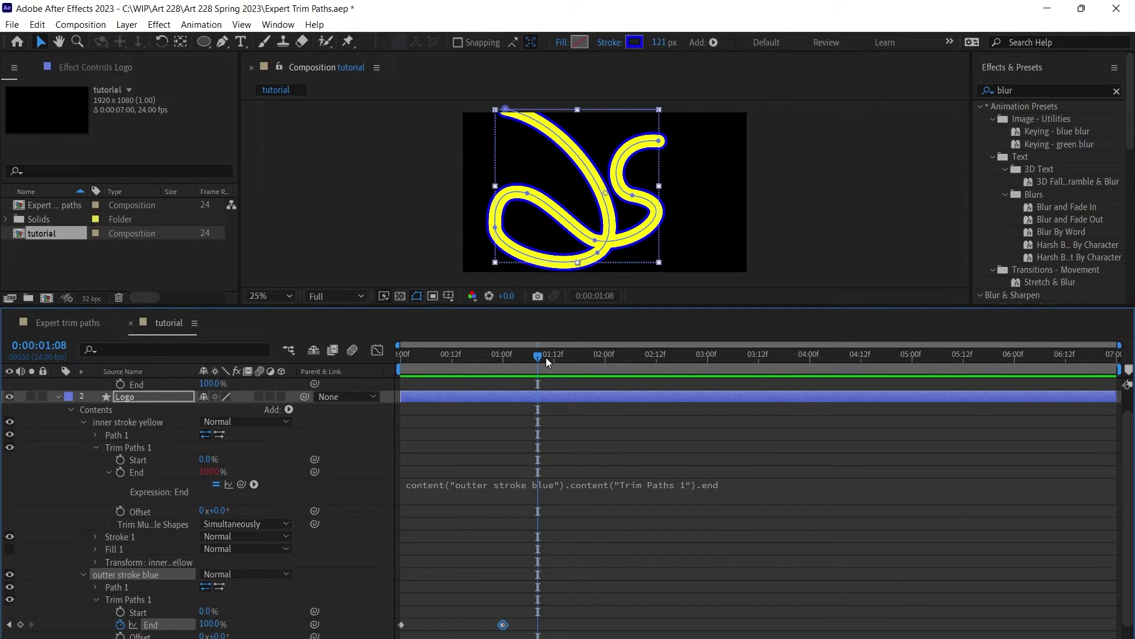
mouse_move(545, 357)
mouse_down()
mouse_move(390, 365)
mouse_move(399, 366)
mouse_up()
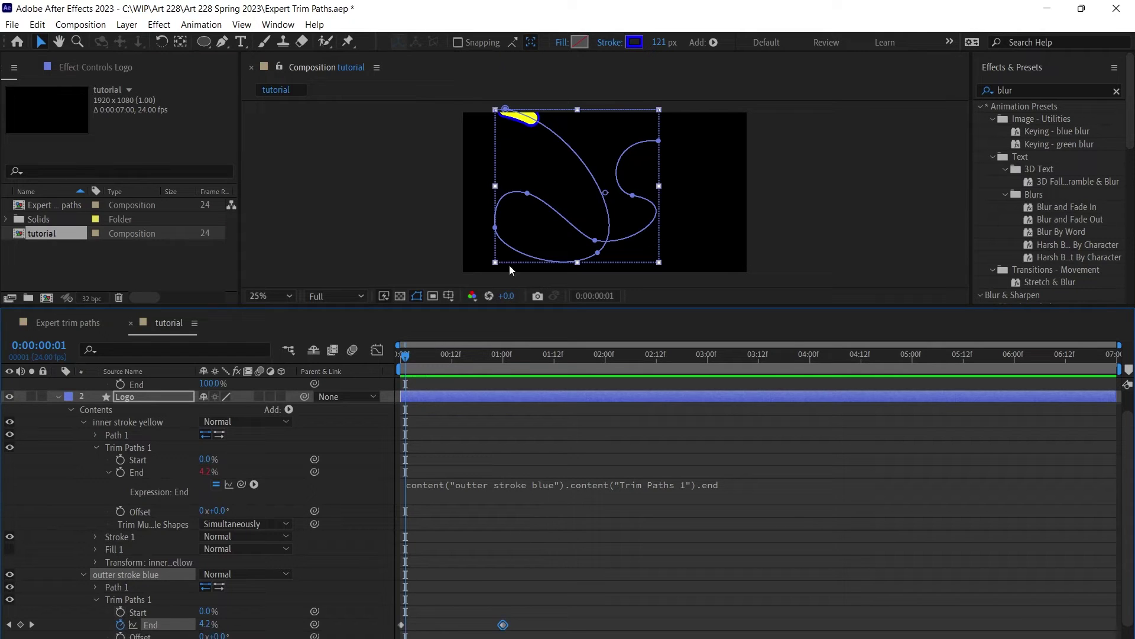
drag(406, 355, 417, 357)
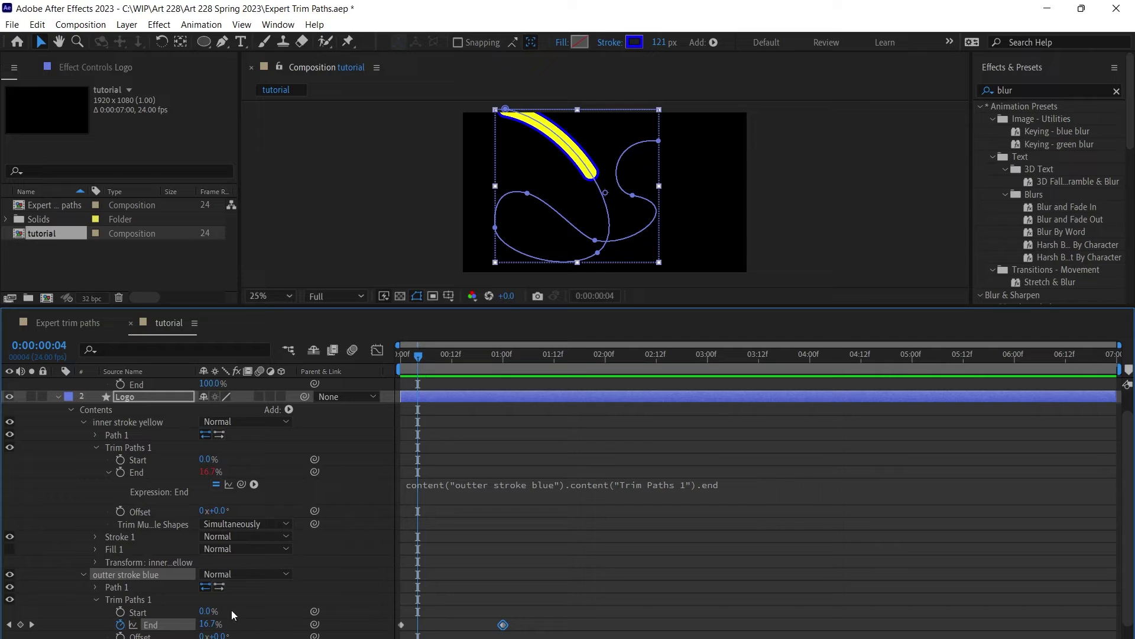
click(121, 612)
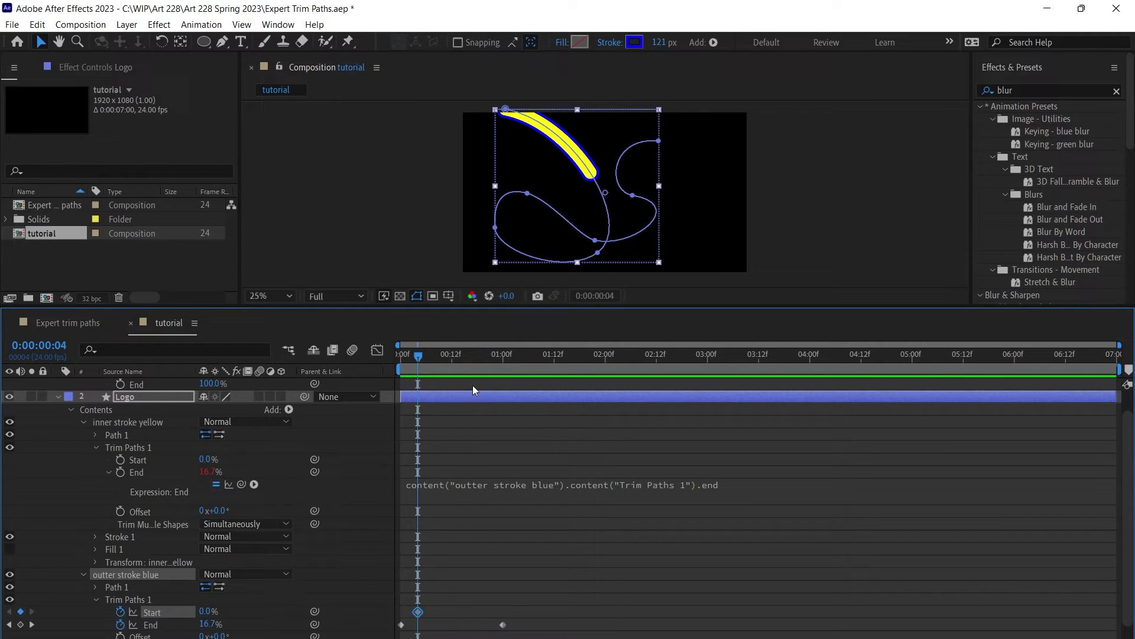
drag(429, 358, 526, 366)
drag(208, 611, 262, 610)
mouse_move(433, 360)
mouse_down()
mouse_move(414, 361)
mouse_move(439, 358)
mouse_move(422, 359)
mouse_up()
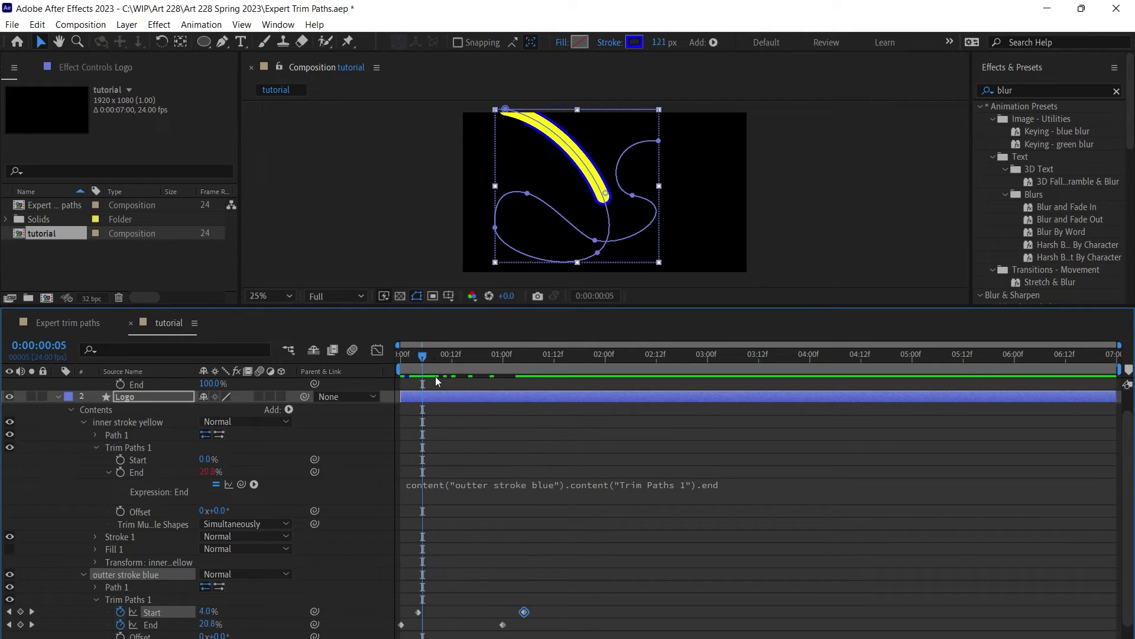
Step: Delete the later Start keyframe and move the remaining one to the first frame
click(509, 595)
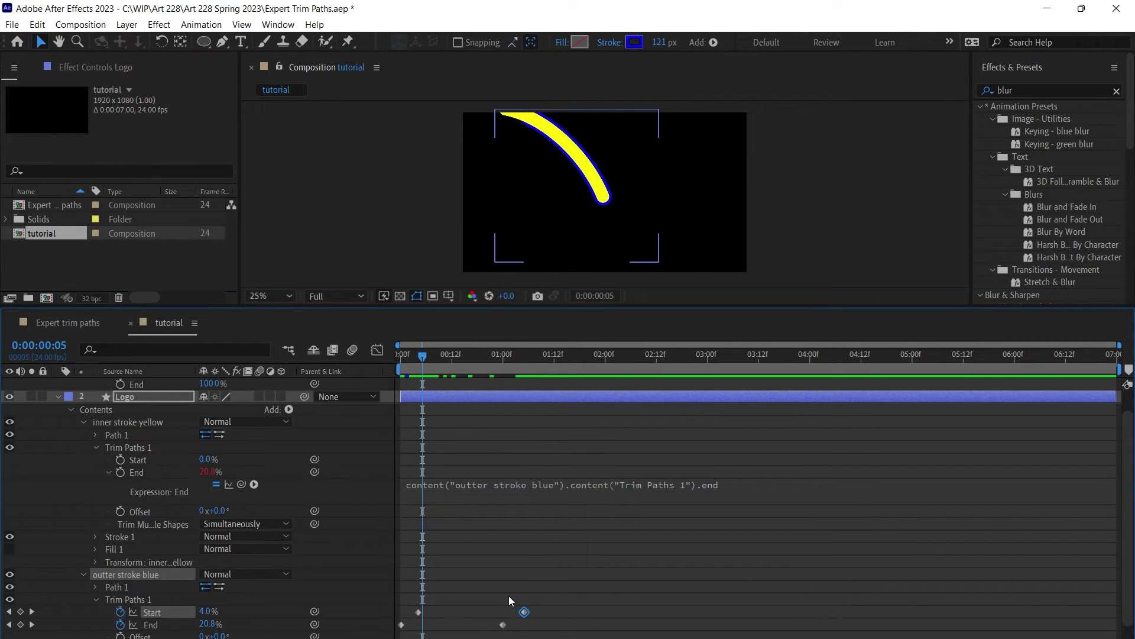
click(524, 611)
key(Delete)
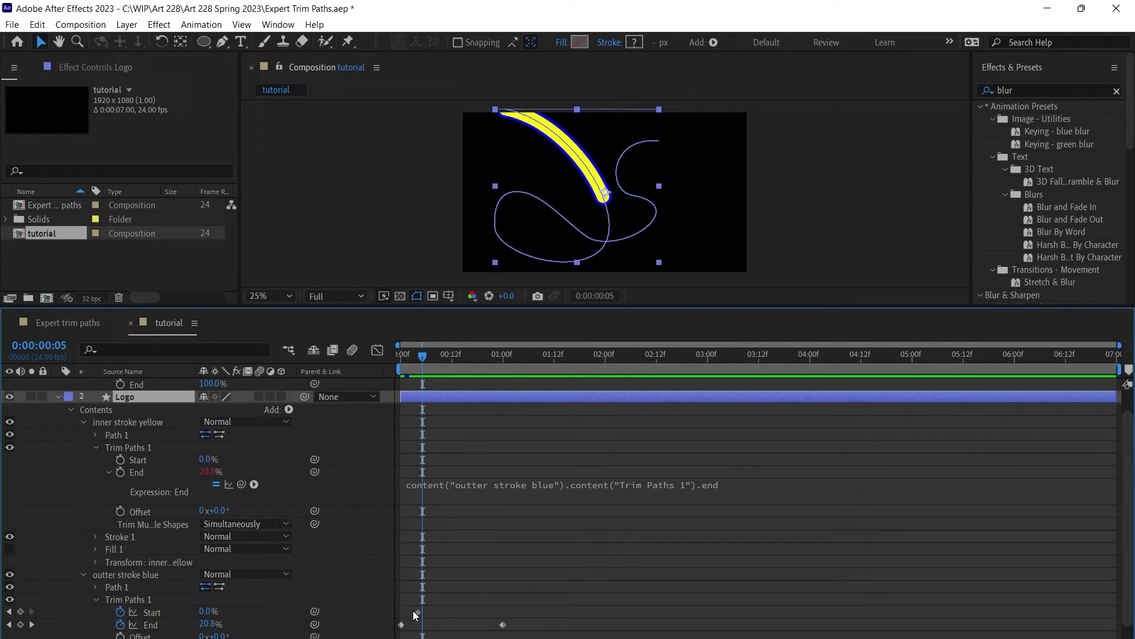
drag(417, 611, 405, 611)
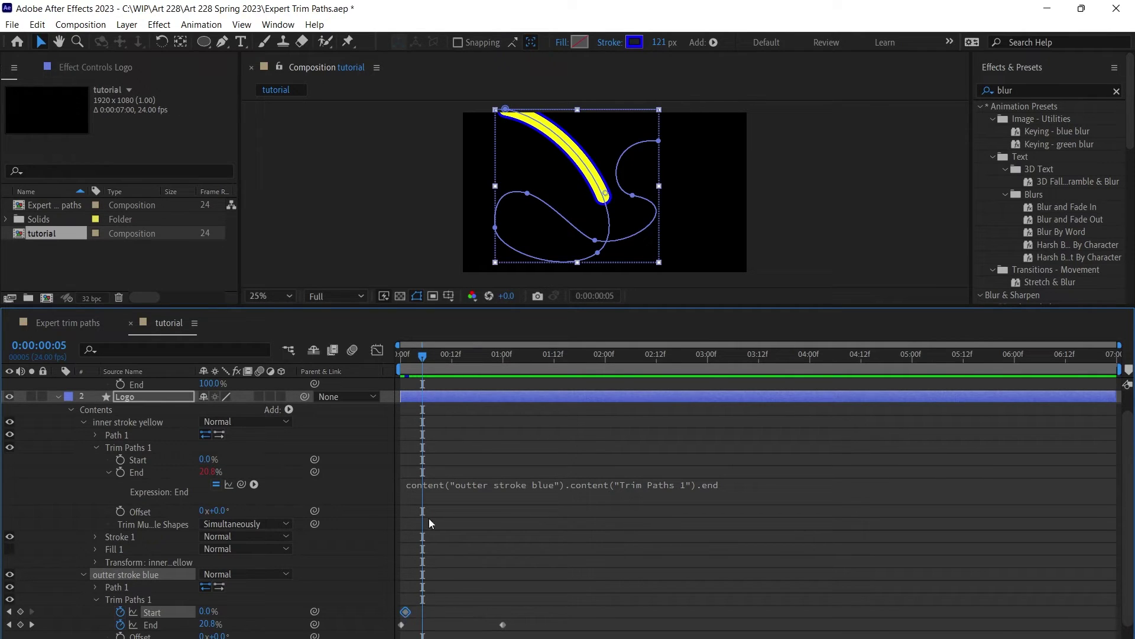
Step: Try raising the outer stroke's trim Start to about 70% while previewing the draw-on
mouse_move(403, 367)
mouse_down()
mouse_move(388, 360)
mouse_move(506, 366)
mouse_move(444, 366)
mouse_move(473, 365)
mouse_up()
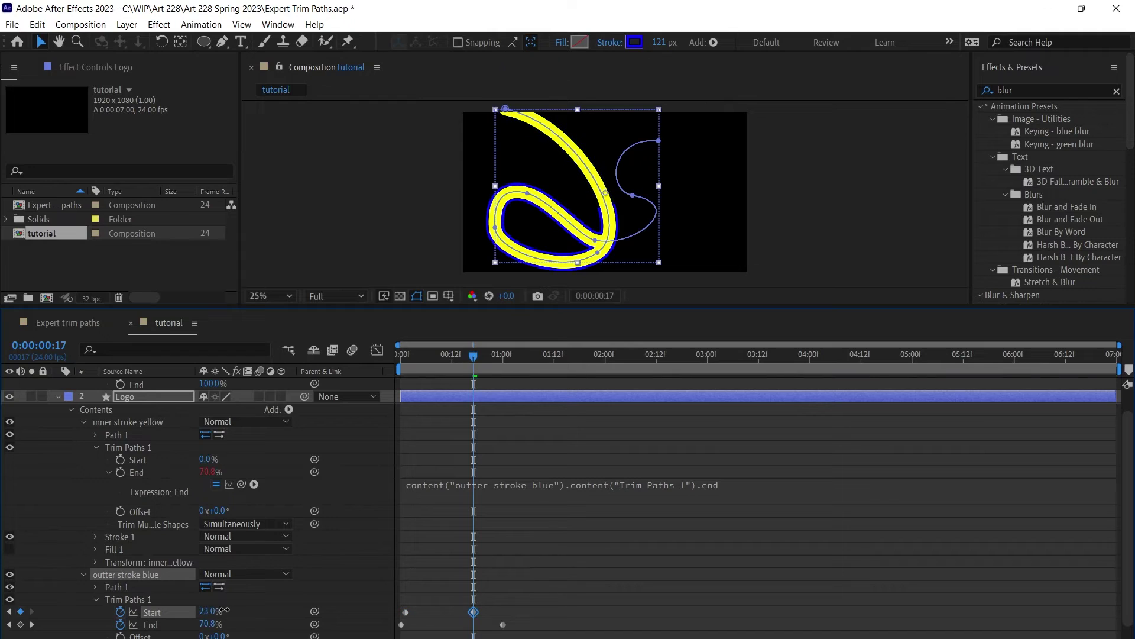
drag(210, 611, 257, 609)
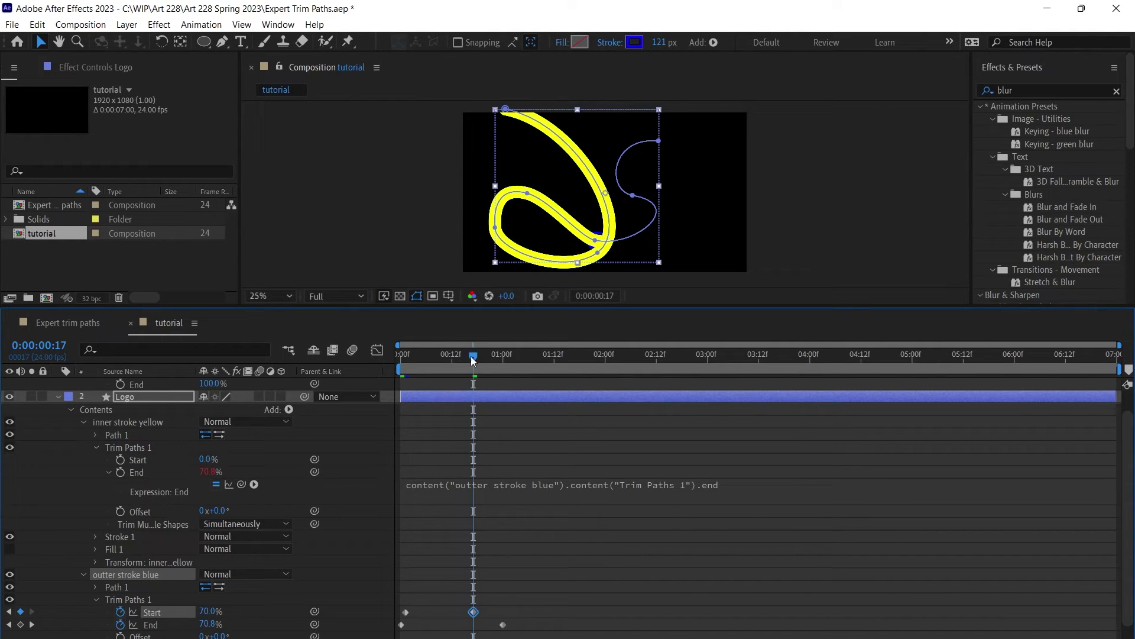
mouse_move(473, 357)
mouse_down()
mouse_move(395, 353)
mouse_move(516, 374)
mouse_move(394, 379)
mouse_up()
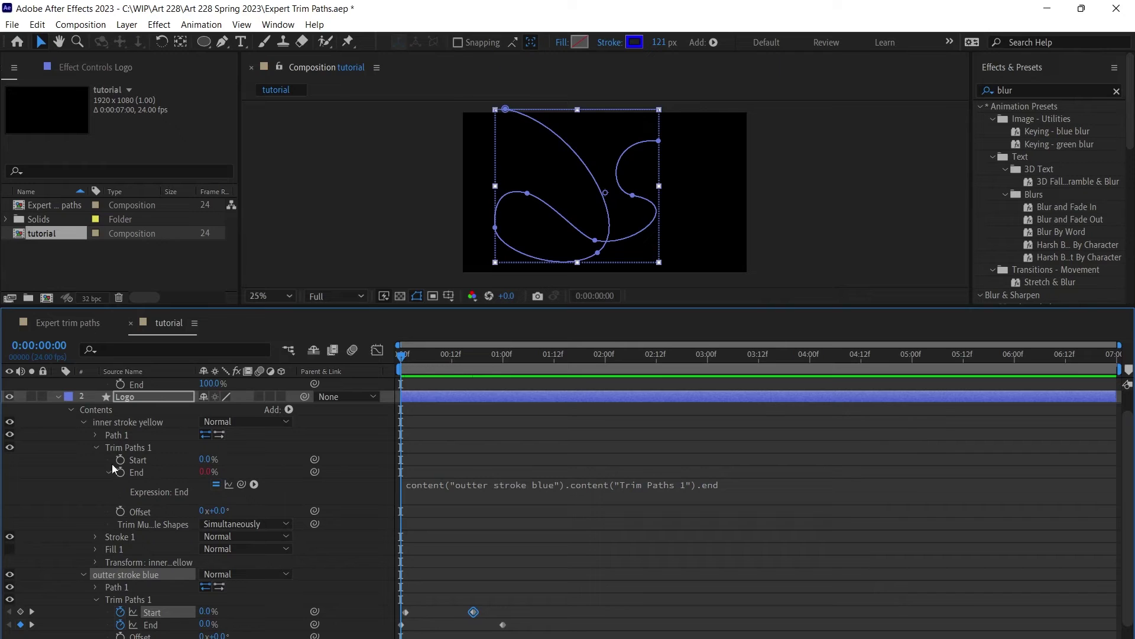
Step: Remove all Start keyframes and set a fresh 0% Start keyframe on frame 1
drag(494, 593, 399, 629)
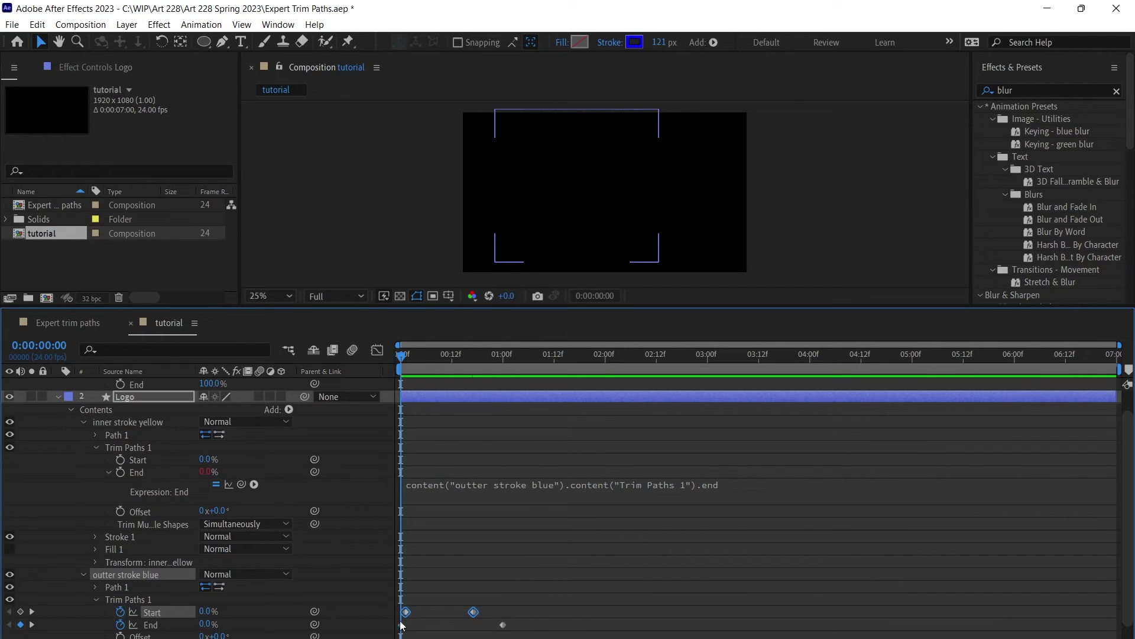
click(120, 611)
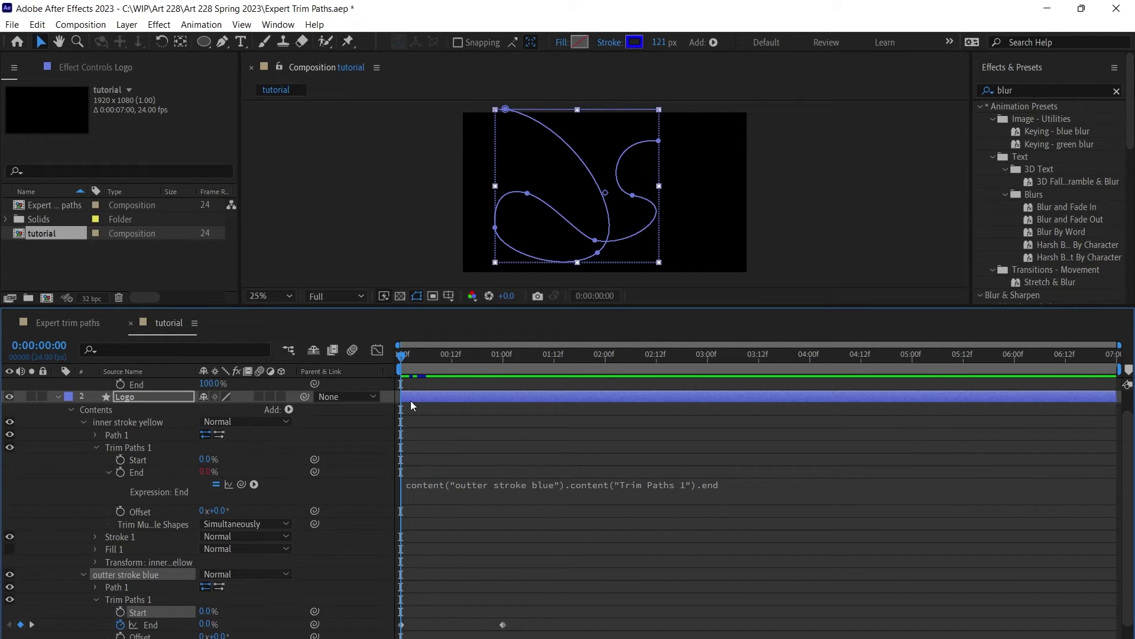
drag(403, 356, 406, 356)
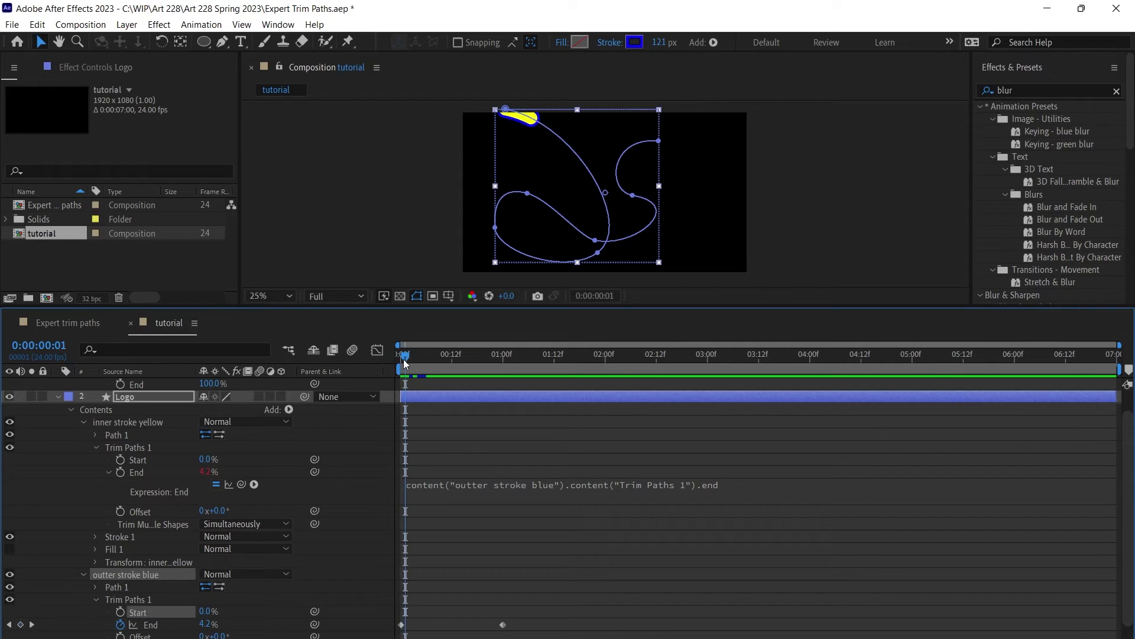
click(120, 611)
Step: Give the yellow stroke's trim Start an expression pick-whipped to the blue Start, then preview
click(136, 421)
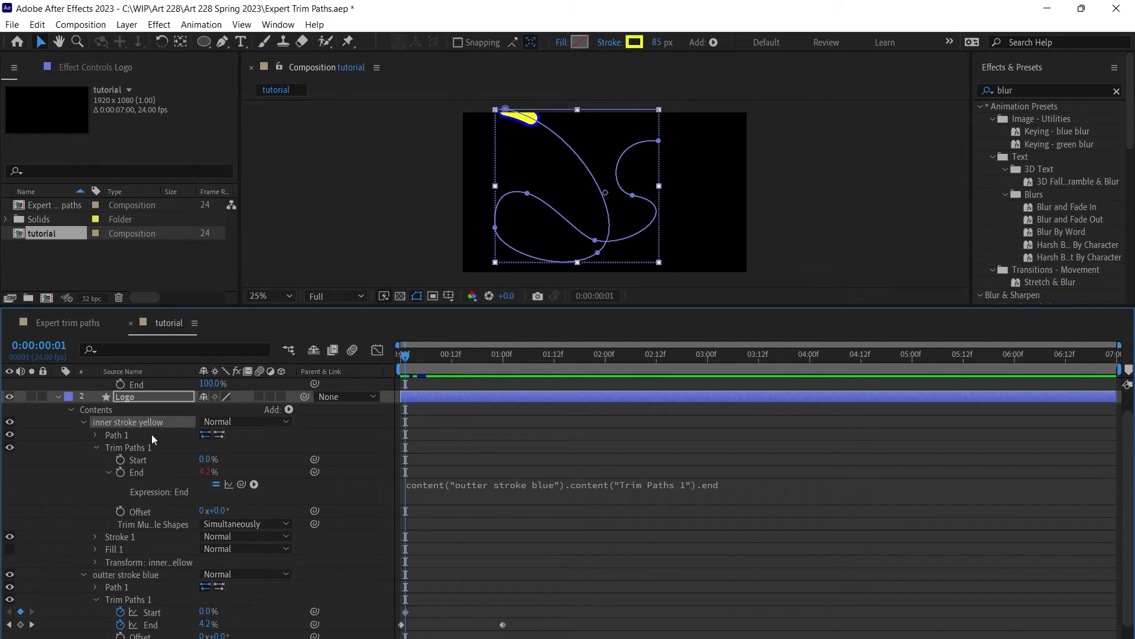
alt+click(120, 460)
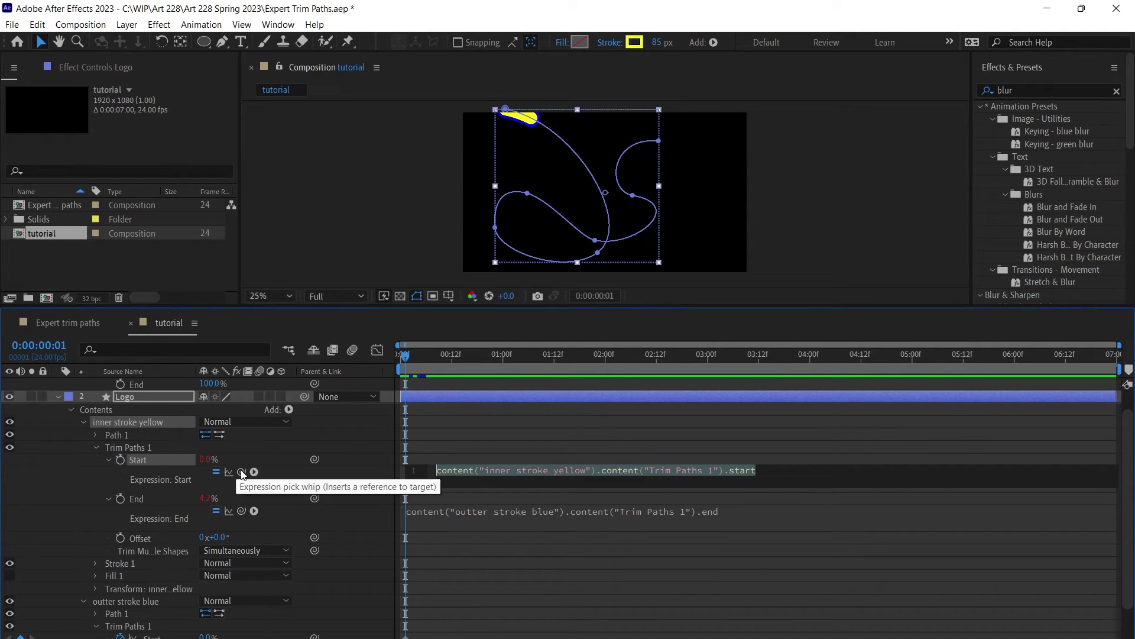
mouse_move(241, 473)
mouse_down()
mouse_move(184, 580)
mouse_move(120, 636)
mouse_up()
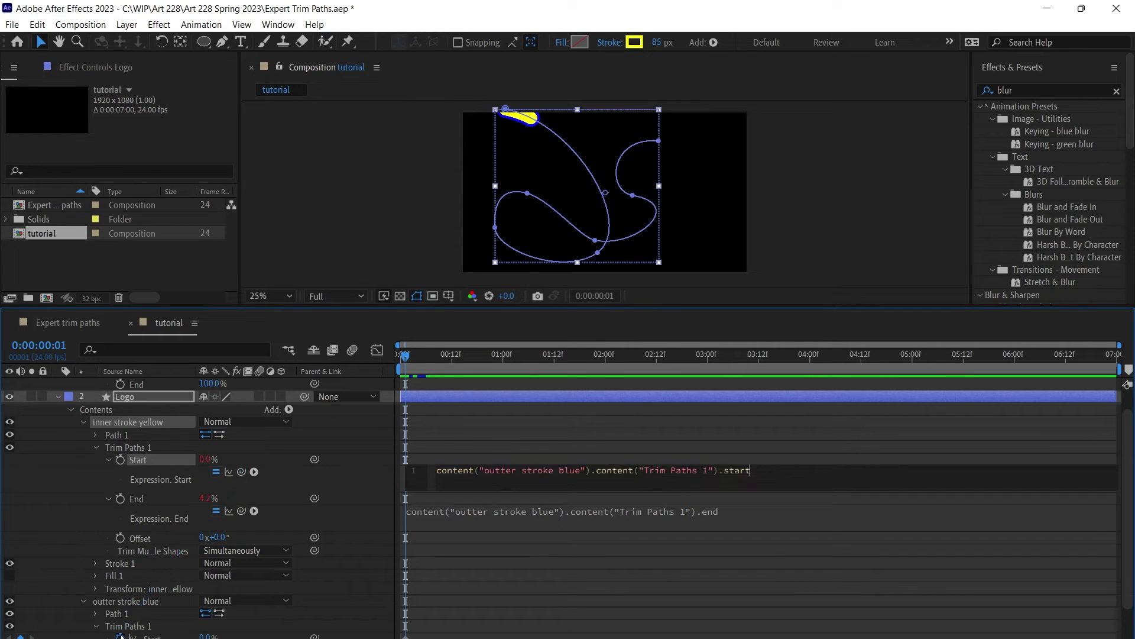
click(479, 424)
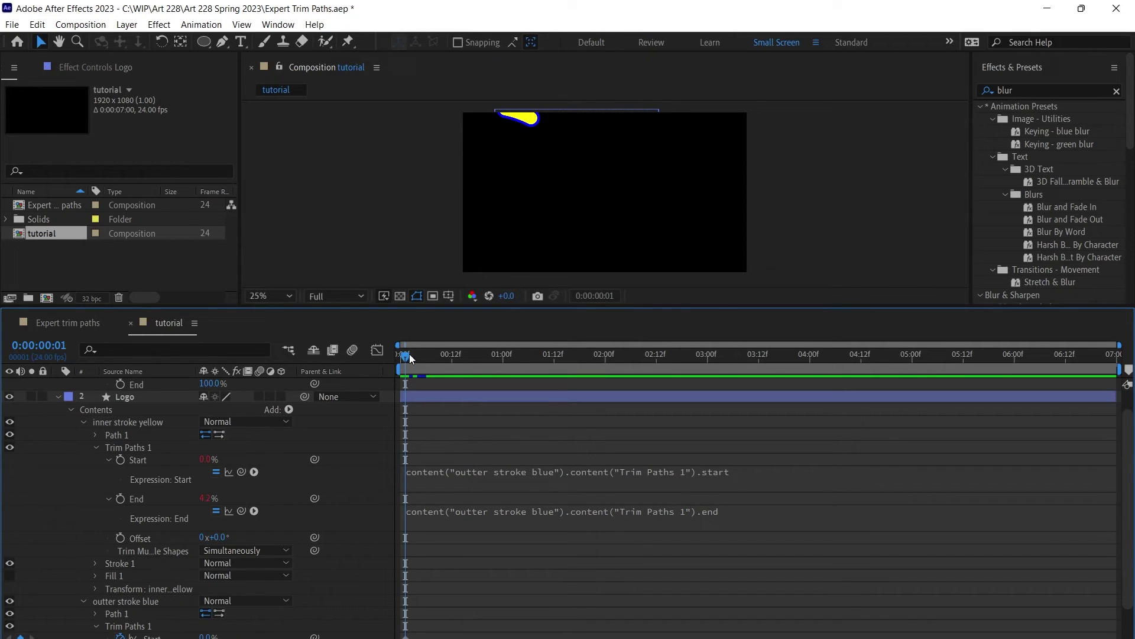
drag(409, 353, 479, 359)
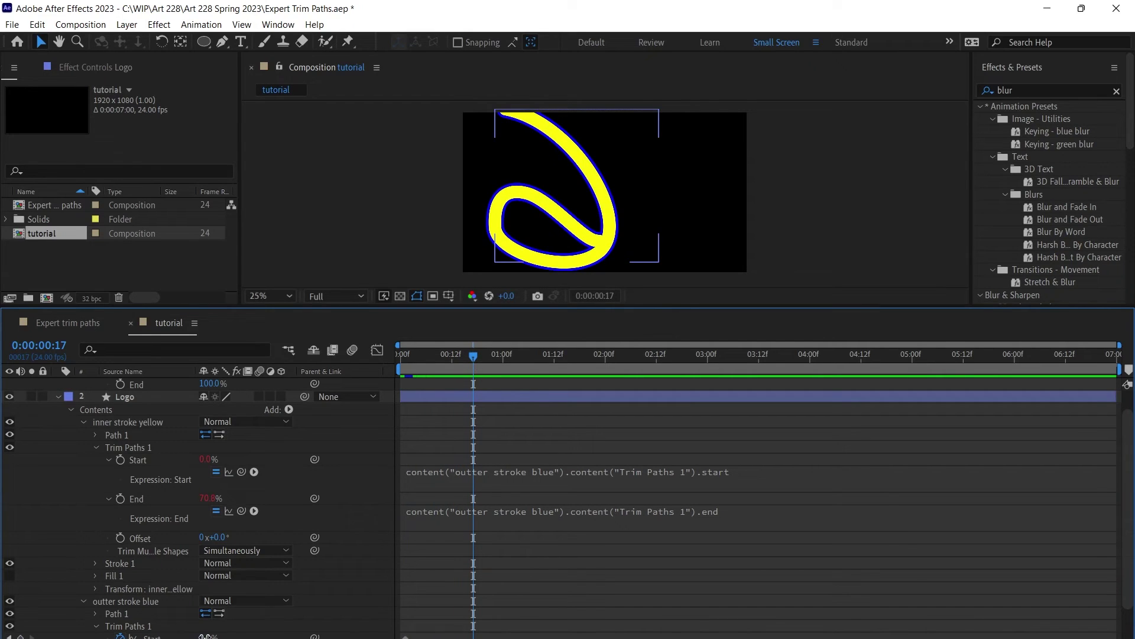
Step: Raise the blue outer stroke's trim Start to 71% at frame 17, then scrub to preview both strokes
drag(204, 637, 259, 637)
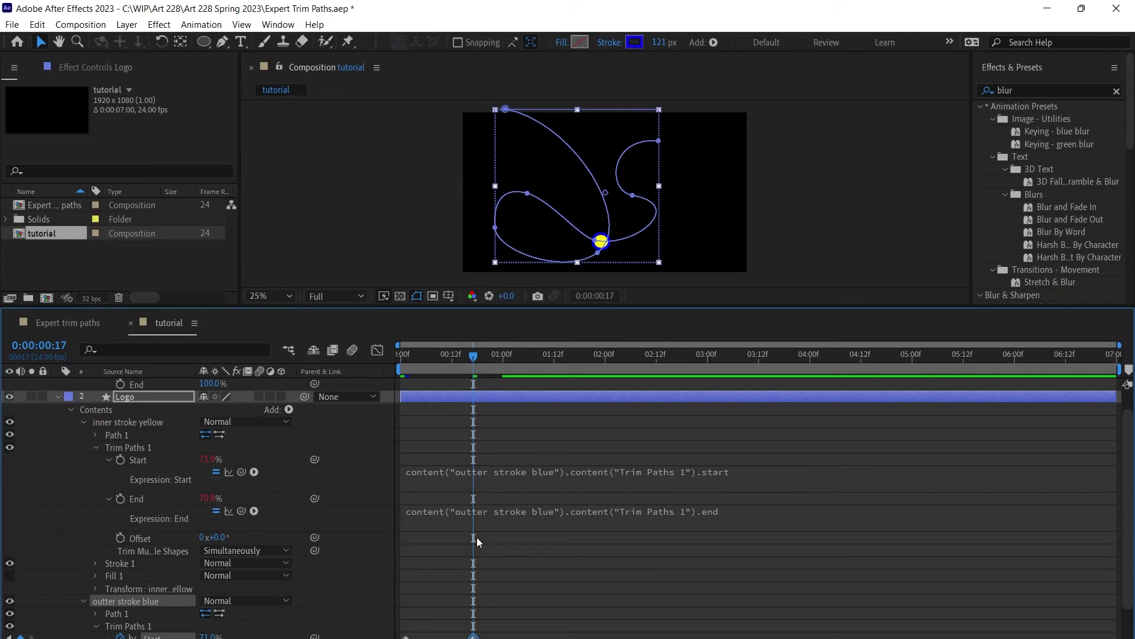
mouse_move(467, 357)
mouse_down()
mouse_move(402, 360)
mouse_move(494, 364)
mouse_up()
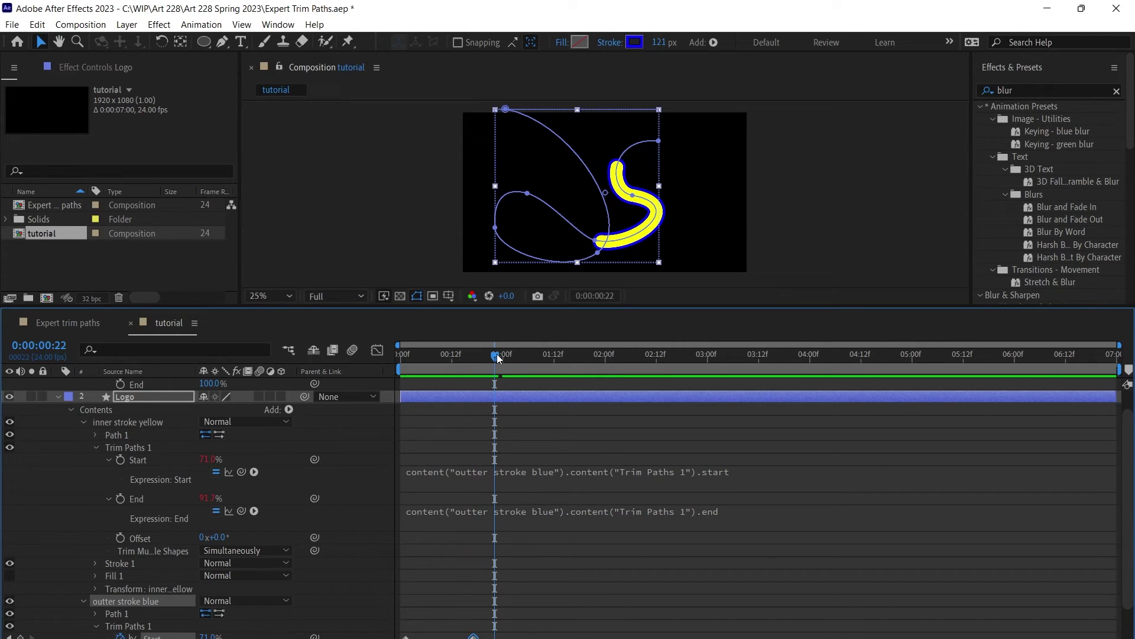
drag(496, 358, 513, 356)
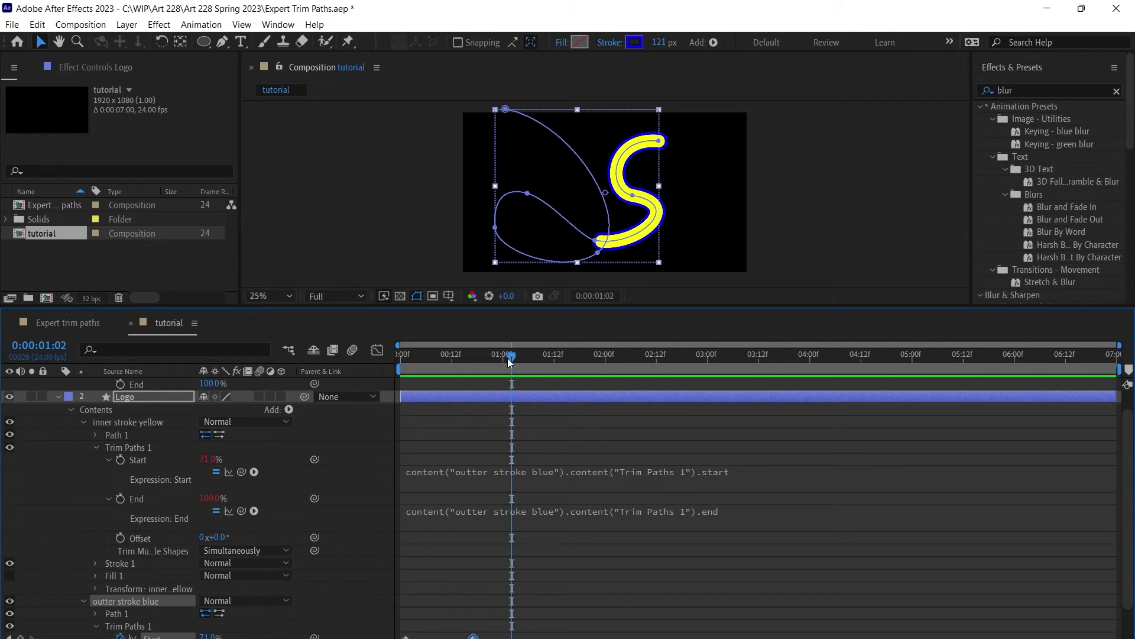
drag(507, 357, 409, 374)
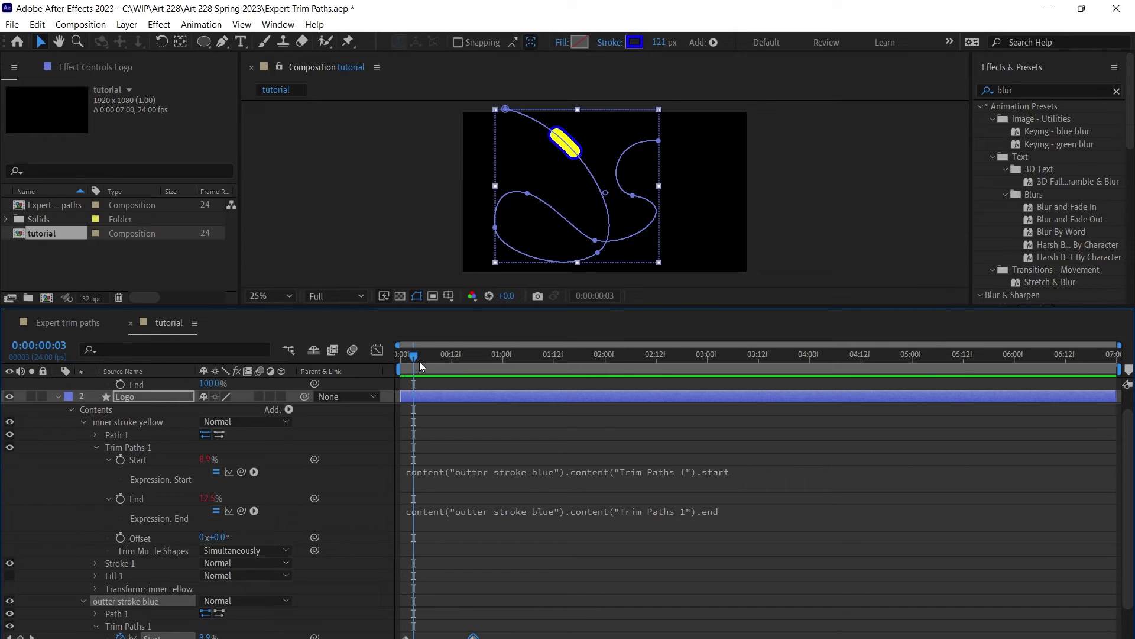
mouse_move(420, 361)
mouse_down()
mouse_move(411, 357)
mouse_move(514, 364)
mouse_up()
scroll(111, 442, up, 1)
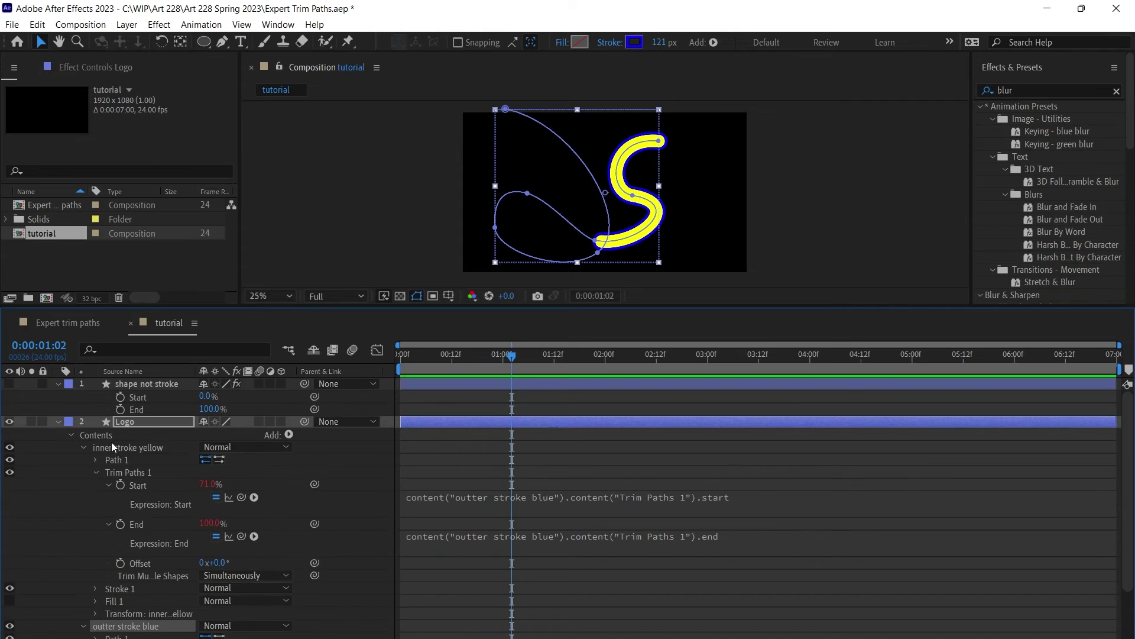
Step: Make the shape not stroke glow layer visible and hide the Logo layer
click(58, 422)
click(126, 383)
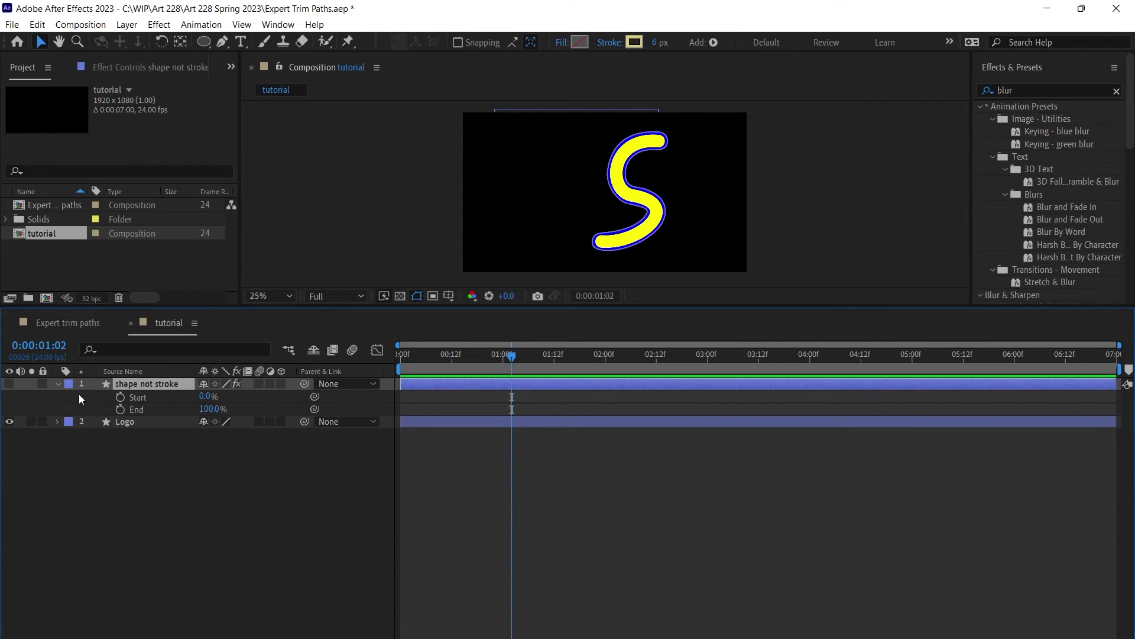
click(8, 422)
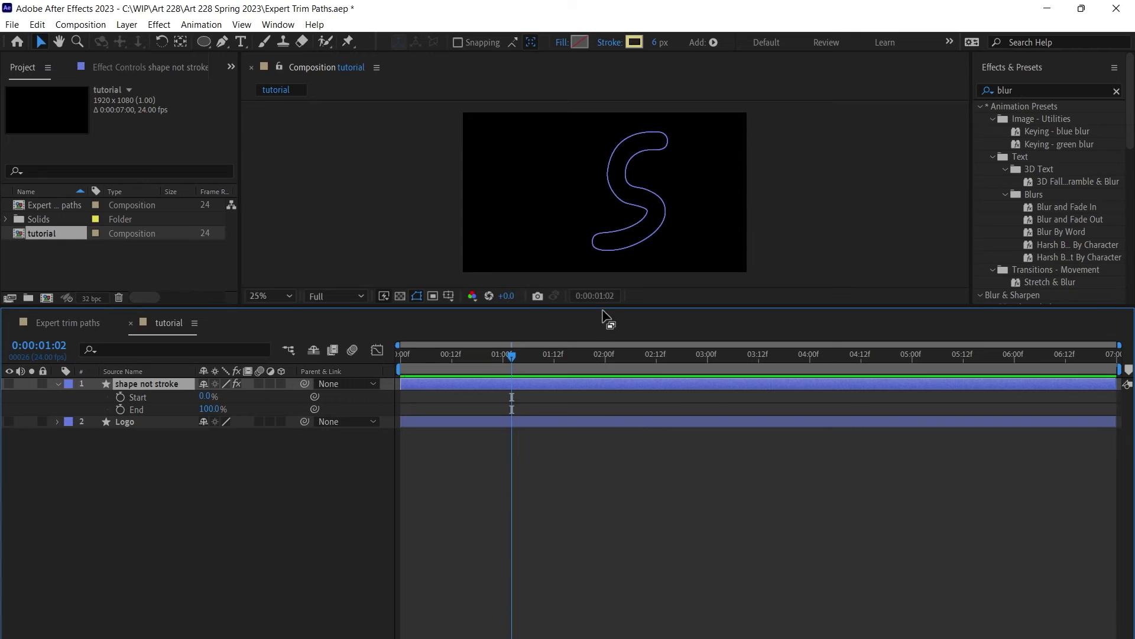
drag(604, 308, 604, 373)
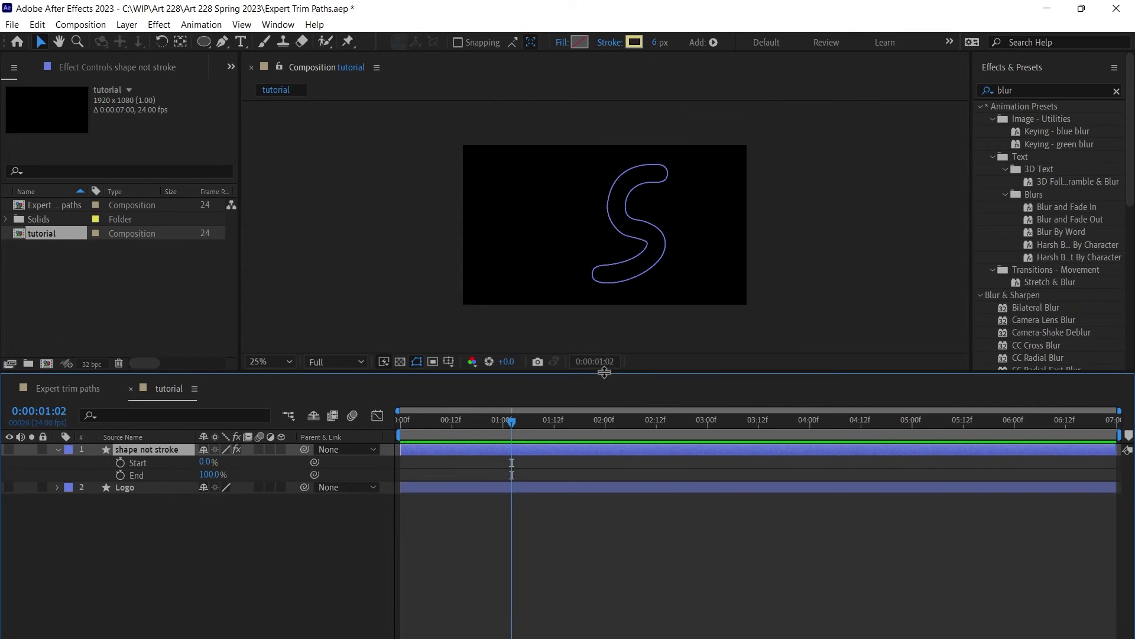
click(12, 486)
click(467, 485)
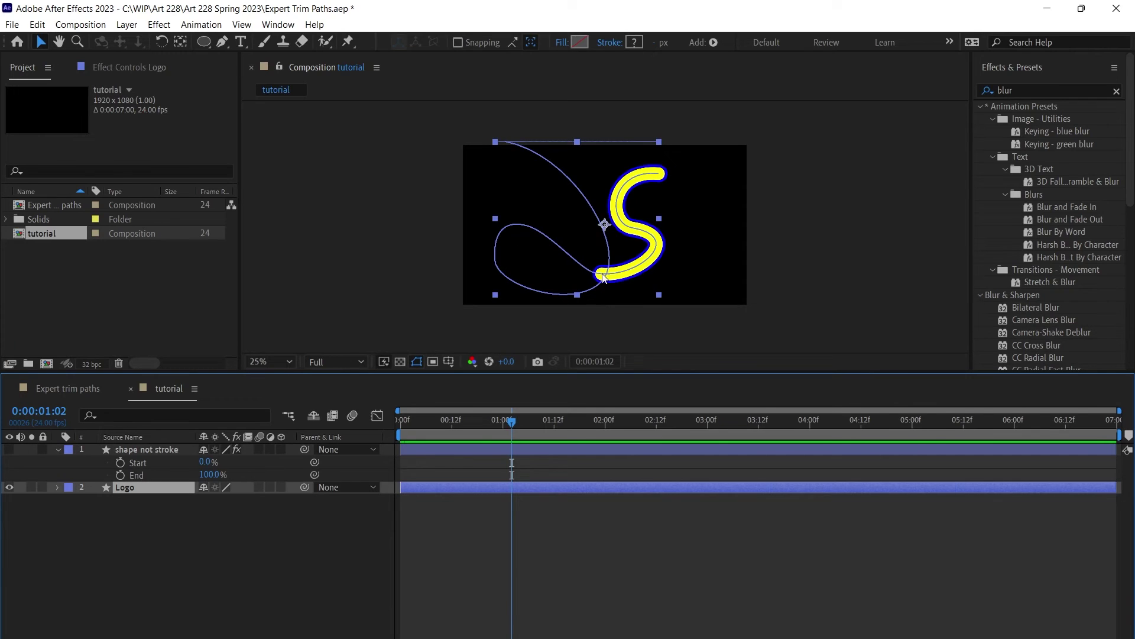
click(113, 449)
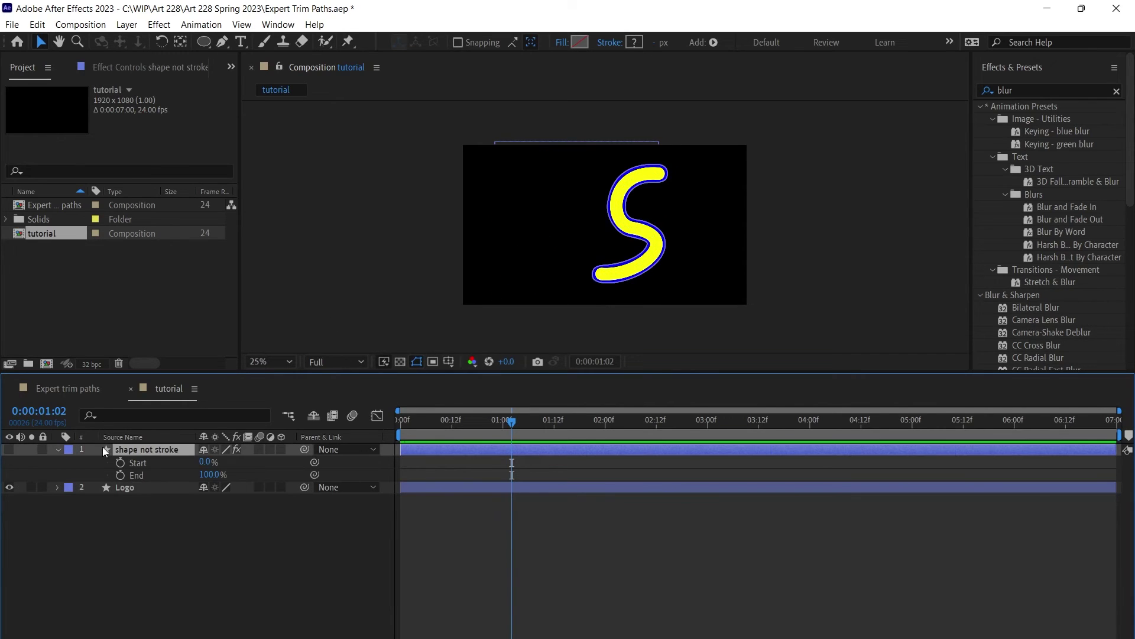
click(9, 449)
click(10, 486)
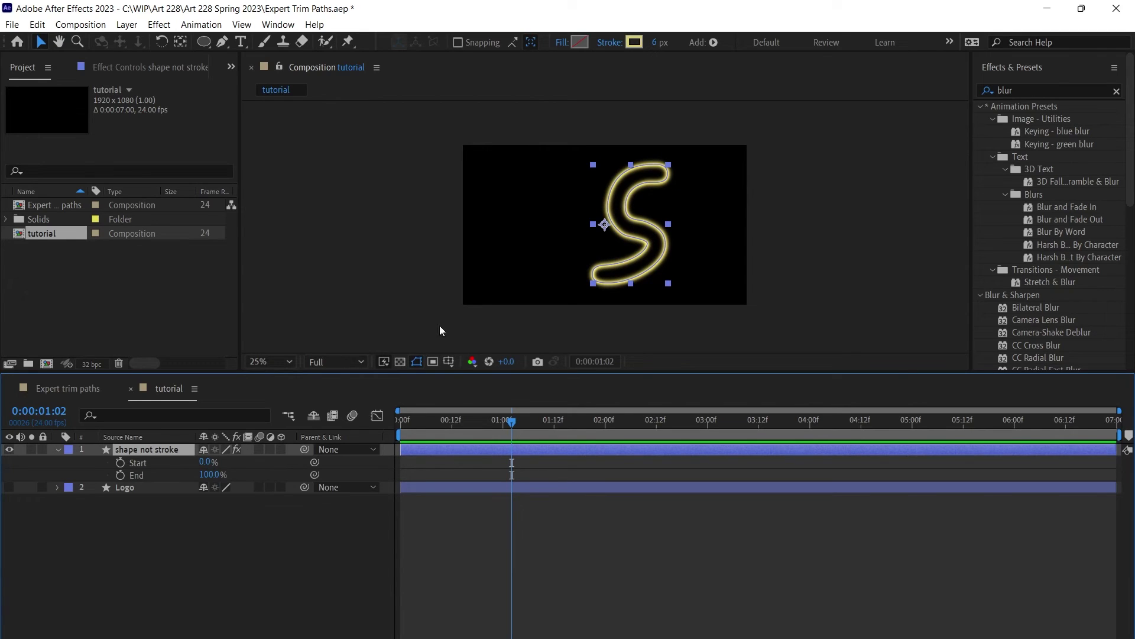
Step: At 1:00, set the viewer to 50% zoom and confirm the Stroke Options dialog
drag(509, 421, 503, 421)
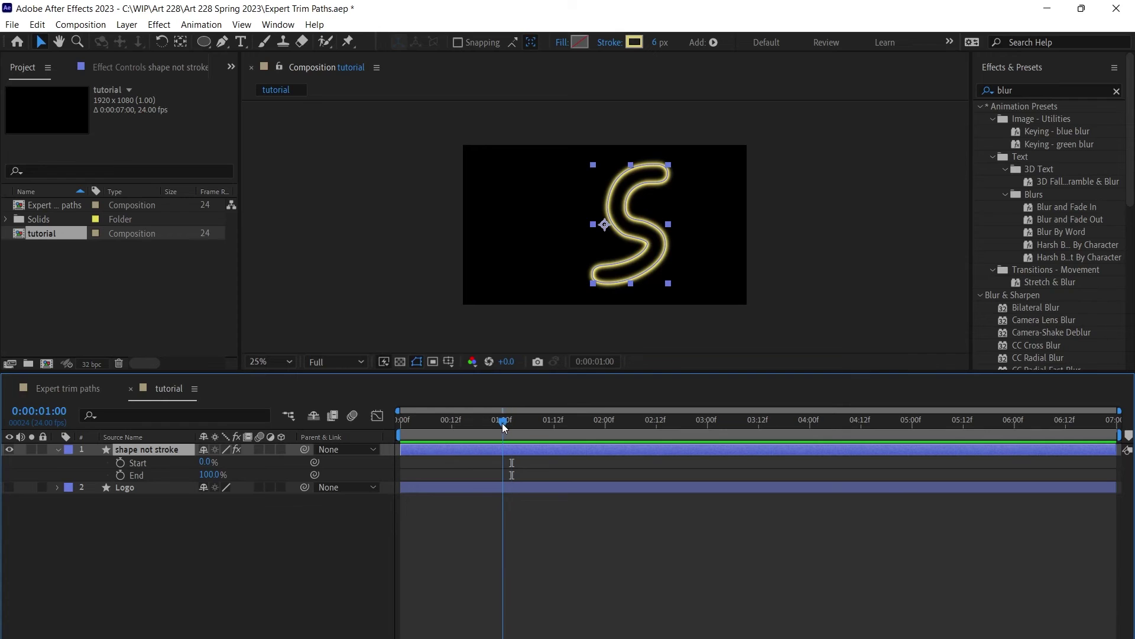
key(period)
key(period)
key(period)
key(period)
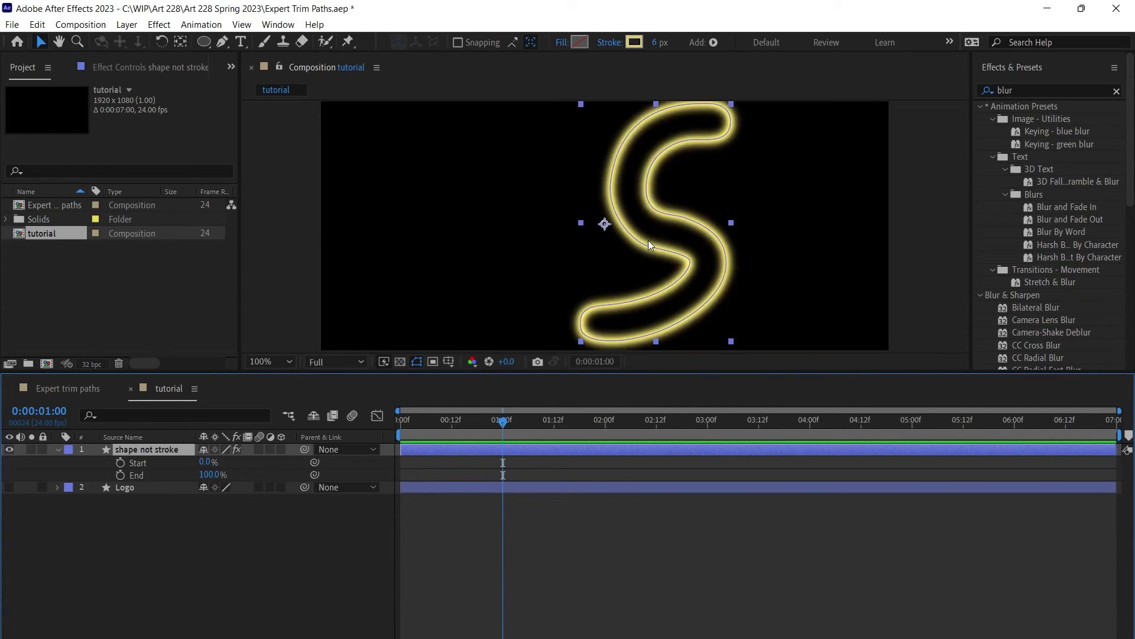
drag(647, 373, 648, 486)
key(comma)
key(comma)
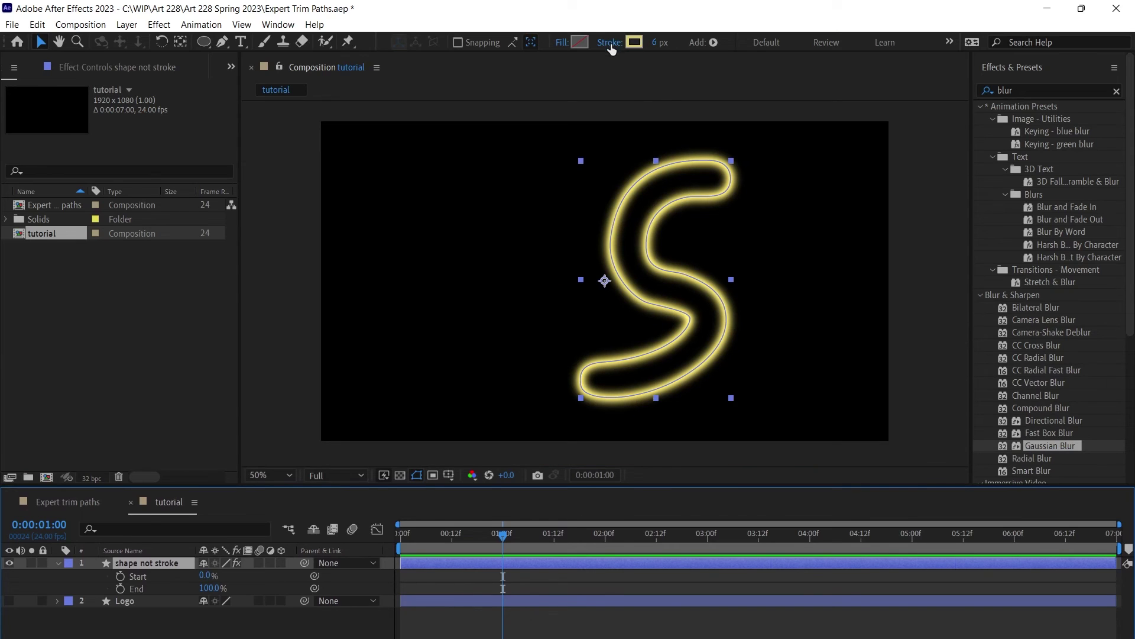
click(609, 43)
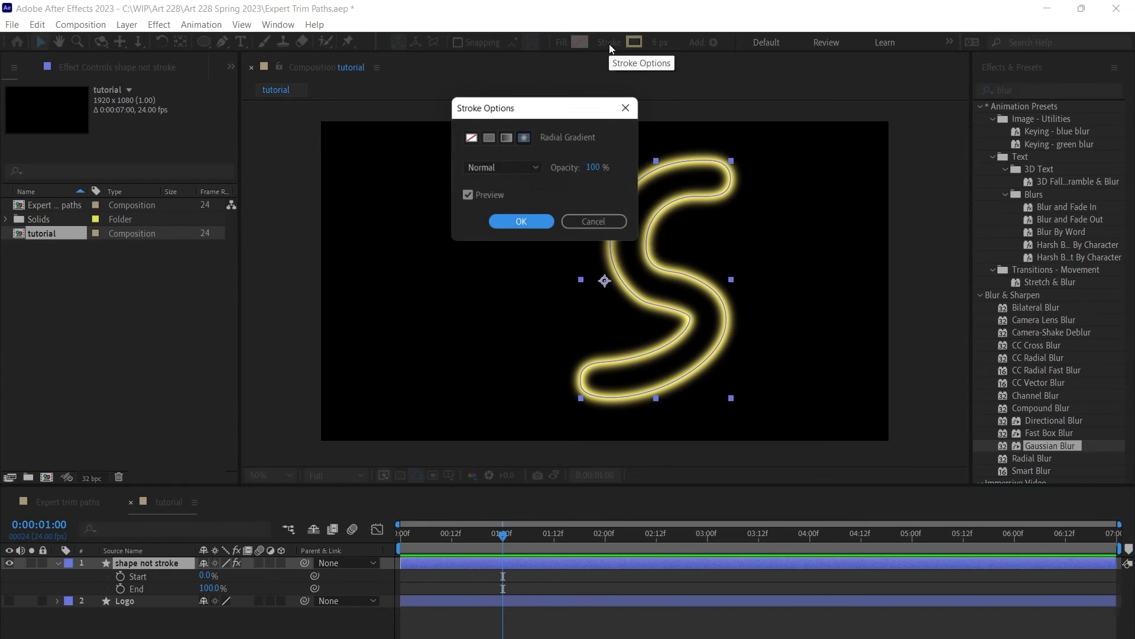
click(521, 223)
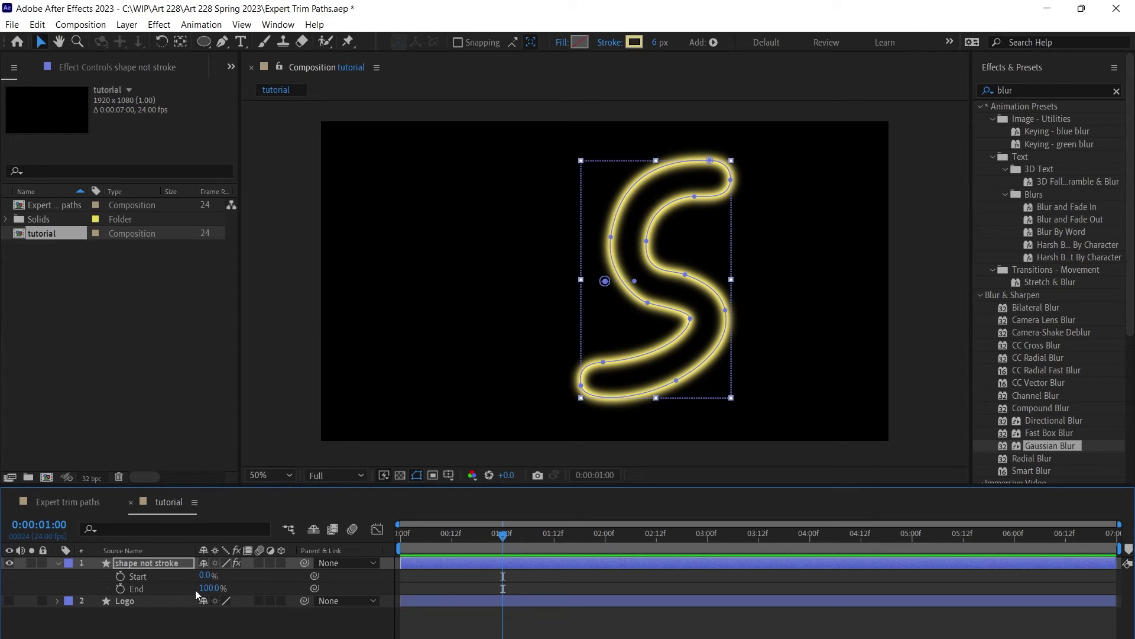
Step: Keyframe the glow's trim End from 0% at 1:00 to 100% at 2:00
drag(208, 589, 182, 597)
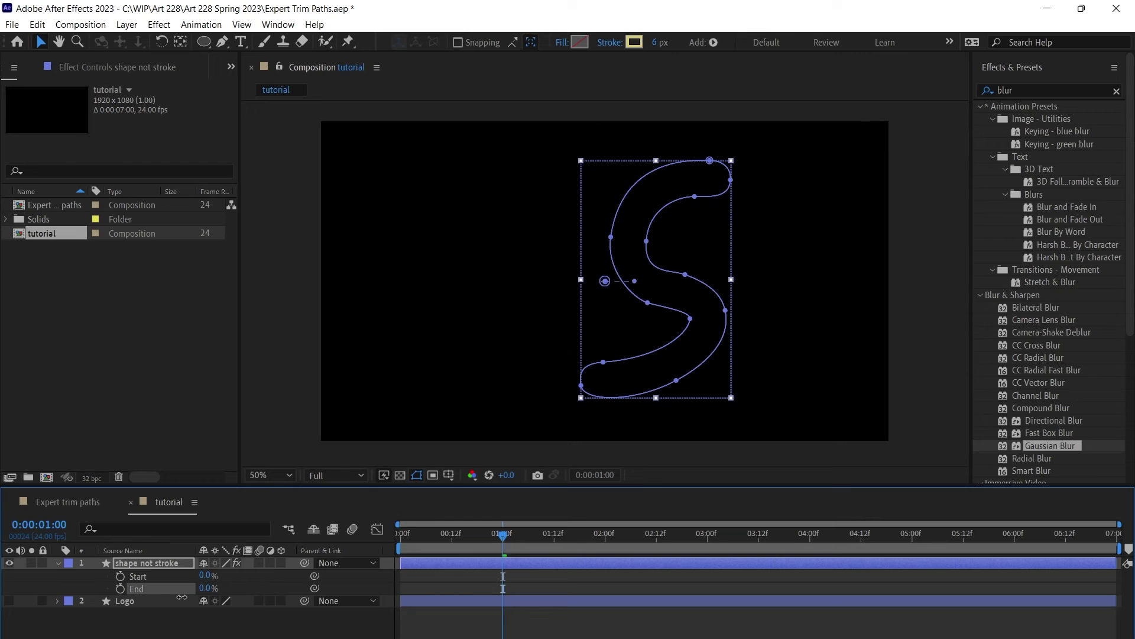
click(120, 588)
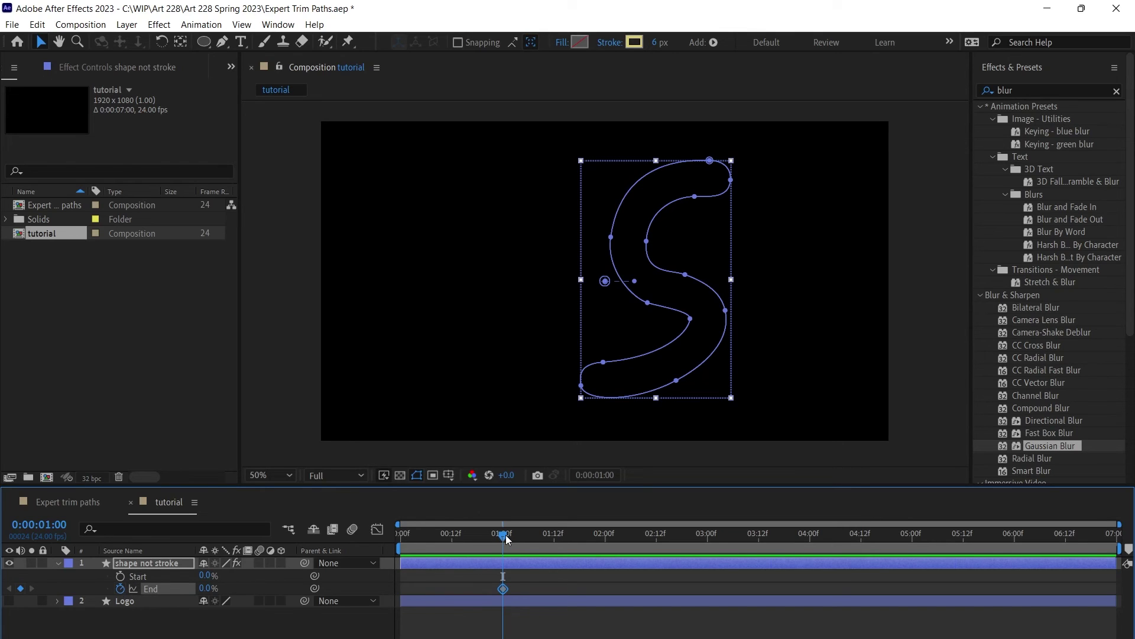
drag(533, 540, 611, 545)
drag(208, 587, 306, 593)
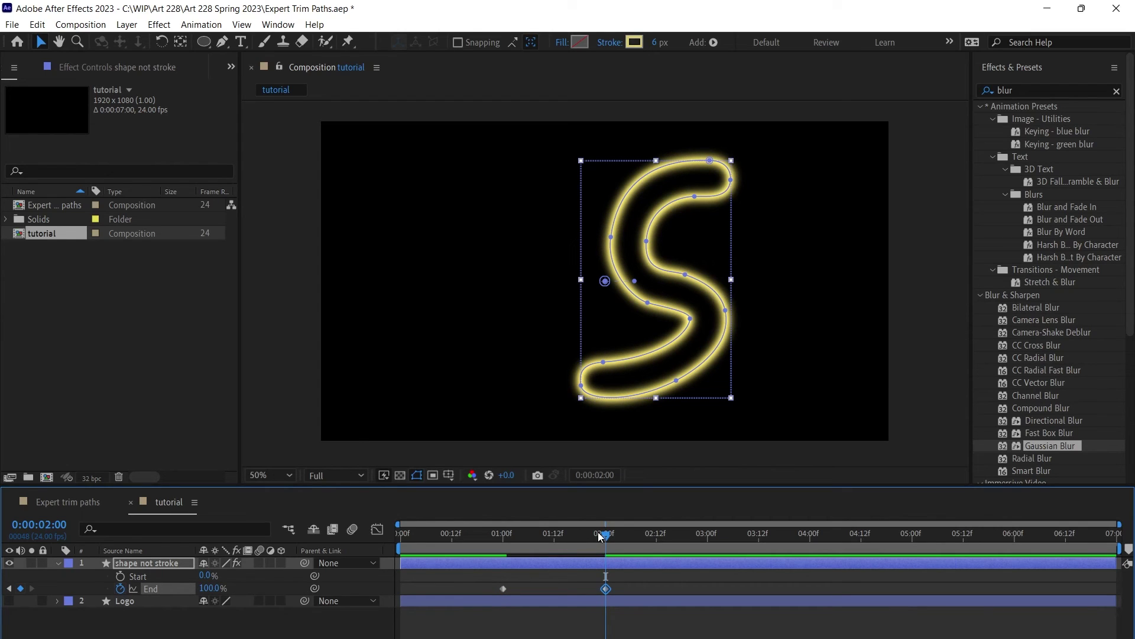
Step: Keyframe trim Start from 0% at 1:00 to 100% at 2:00, preview the glow, and show Logo
mouse_move(600, 535)
mouse_down()
mouse_move(472, 535)
mouse_move(604, 548)
mouse_up()
click(121, 577)
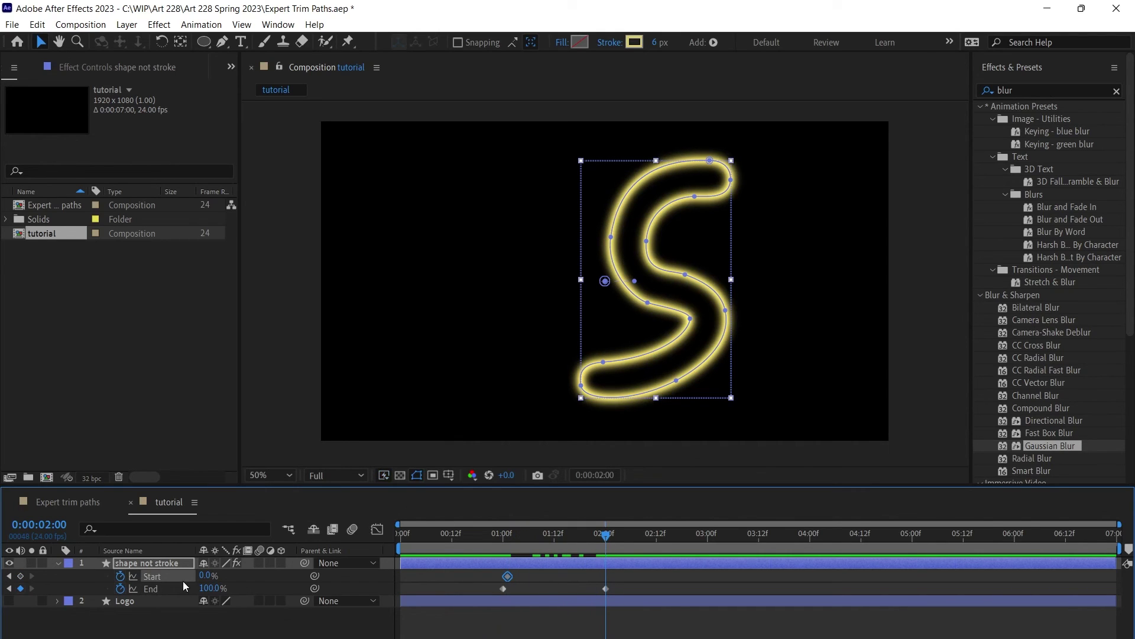
drag(206, 576, 418, 559)
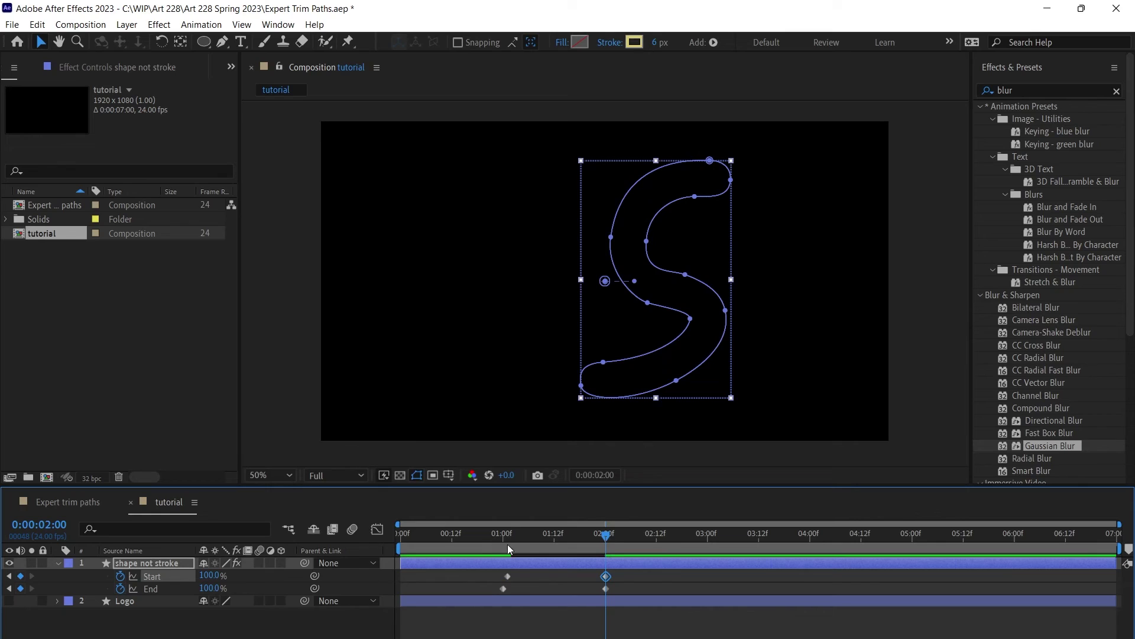
mouse_move(507, 544)
mouse_down()
mouse_move(584, 545)
mouse_move(612, 580)
mouse_up()
mouse_move(584, 536)
mouse_down()
mouse_move(609, 534)
mouse_move(590, 534)
mouse_up()
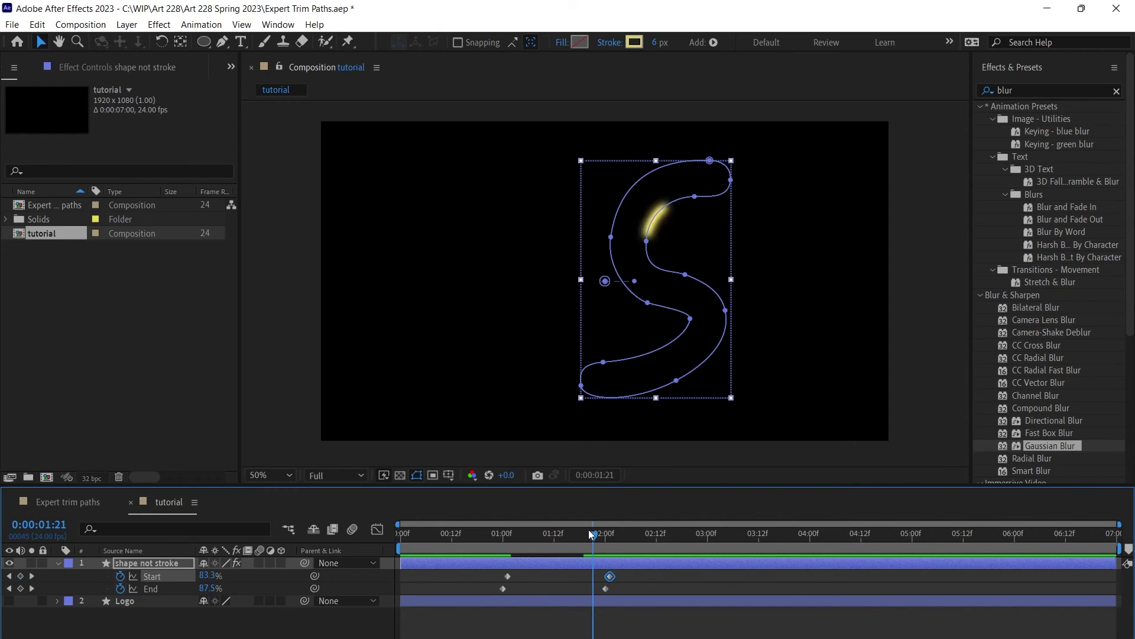
click(9, 601)
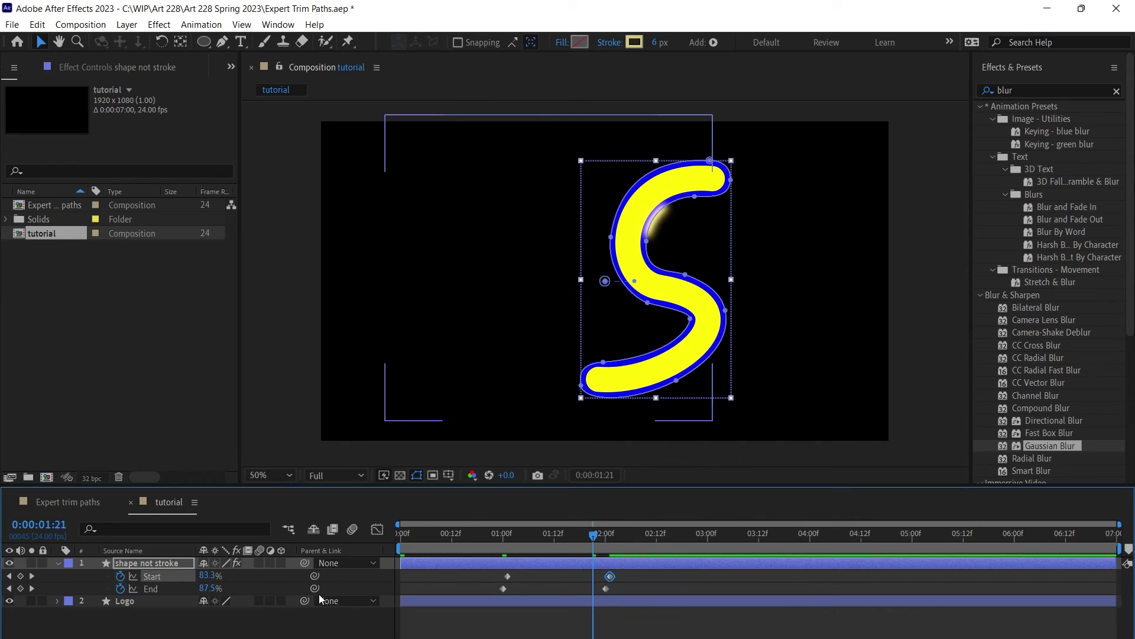
click(445, 565)
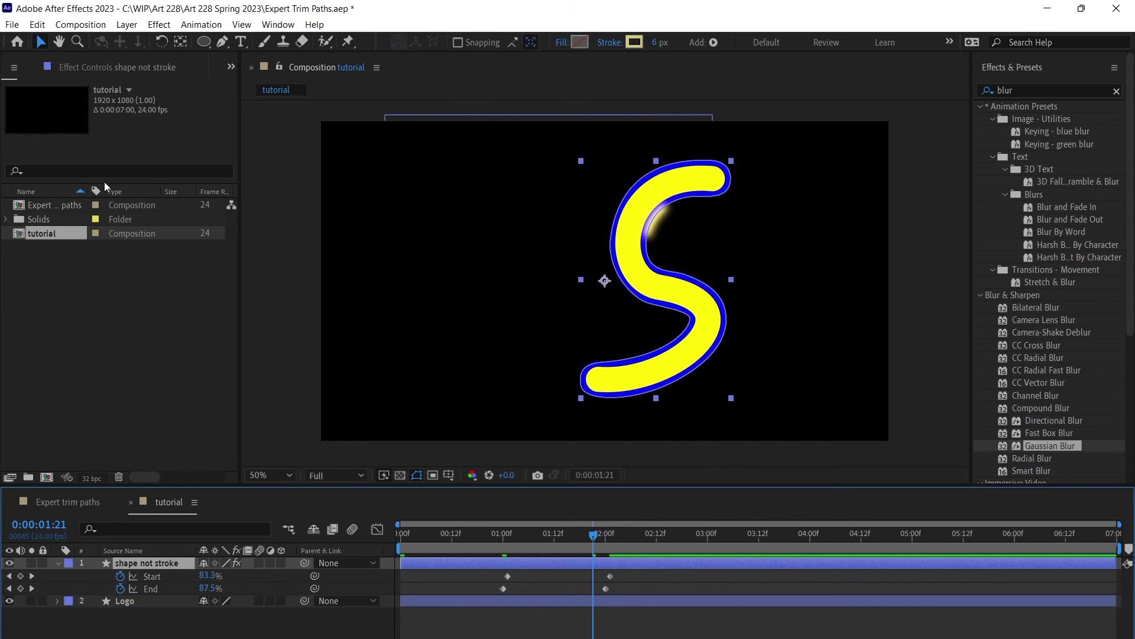
Step: Show the glow layer's Effect Controls panel, return to 0:00 and start the preview
click(109, 66)
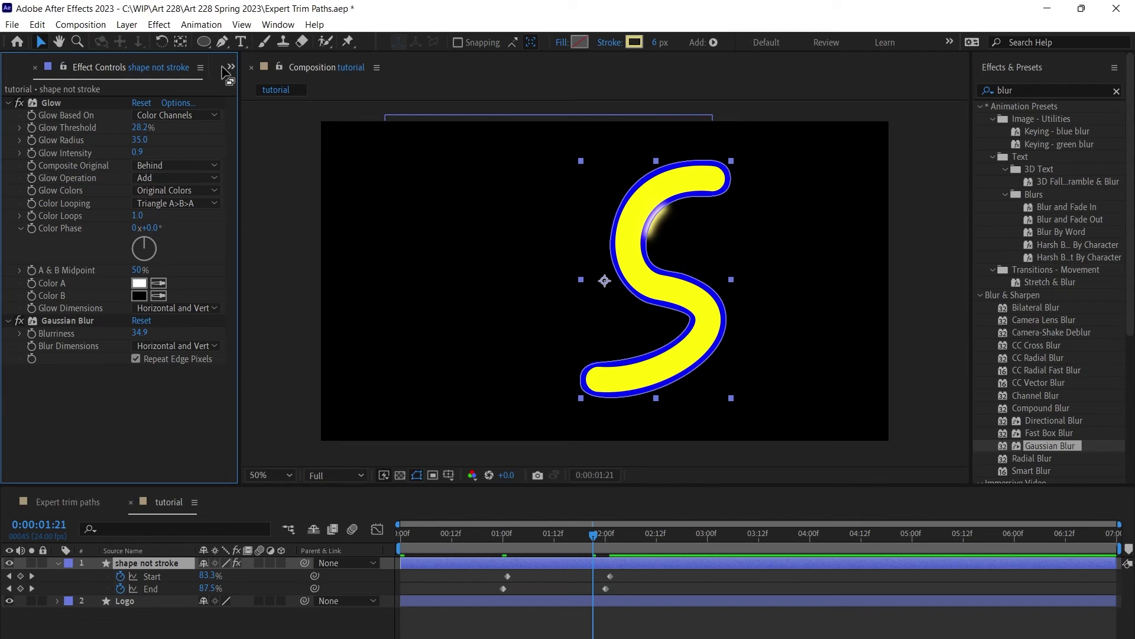
click(231, 66)
click(257, 90)
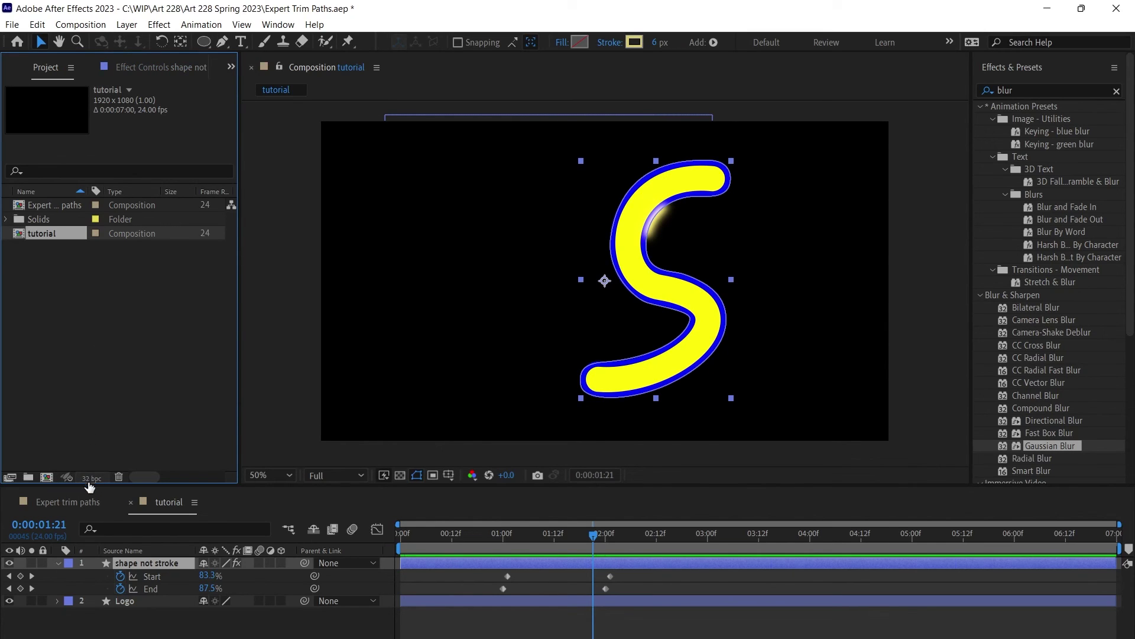
click(232, 66)
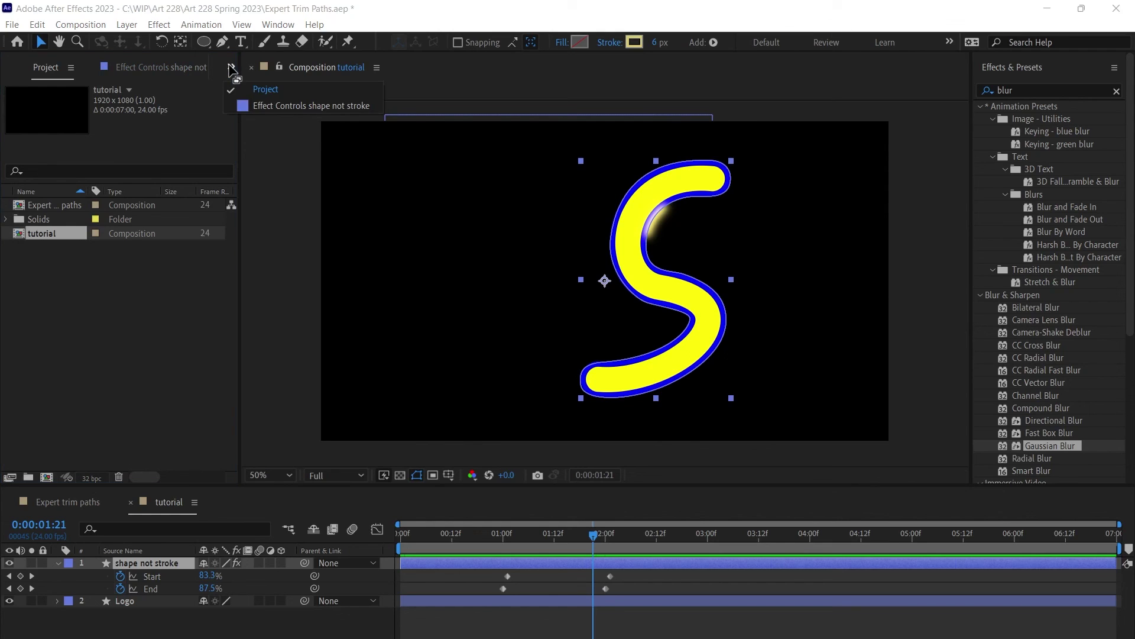
click(257, 105)
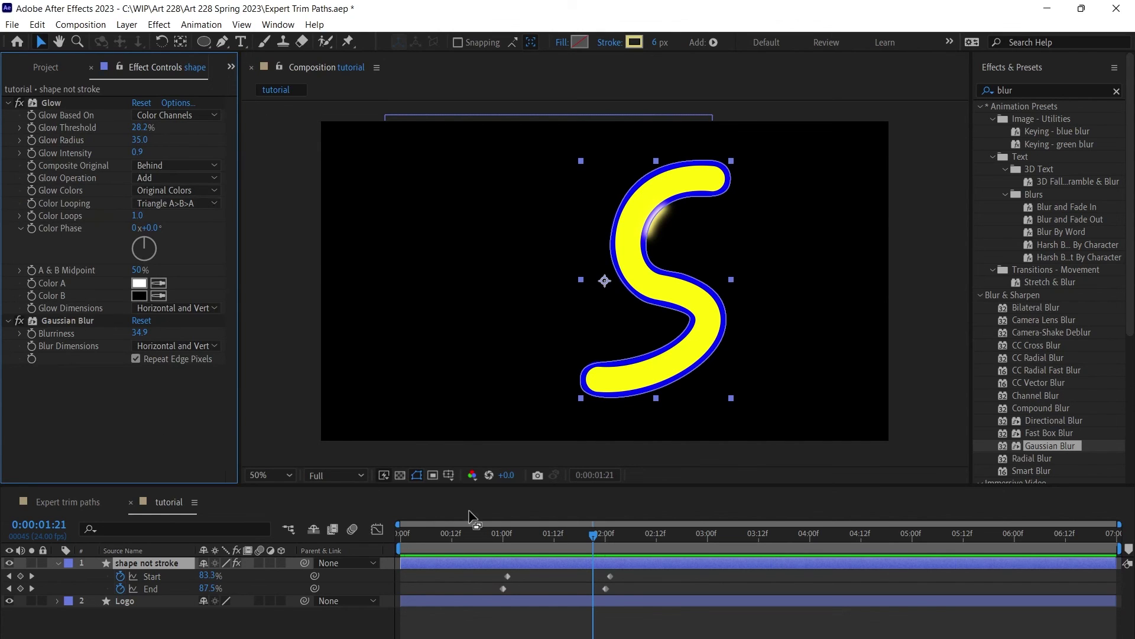
drag(437, 538, 382, 538)
key(space)
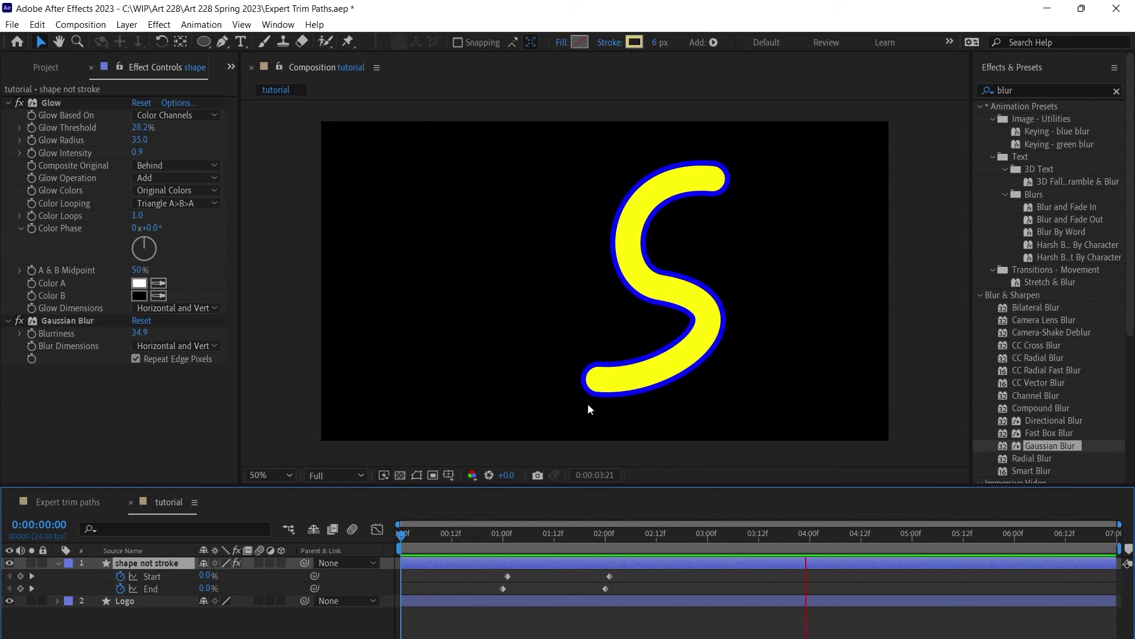
Step: End the work area at about 2:06 and replay the preview from frame 0
key(space)
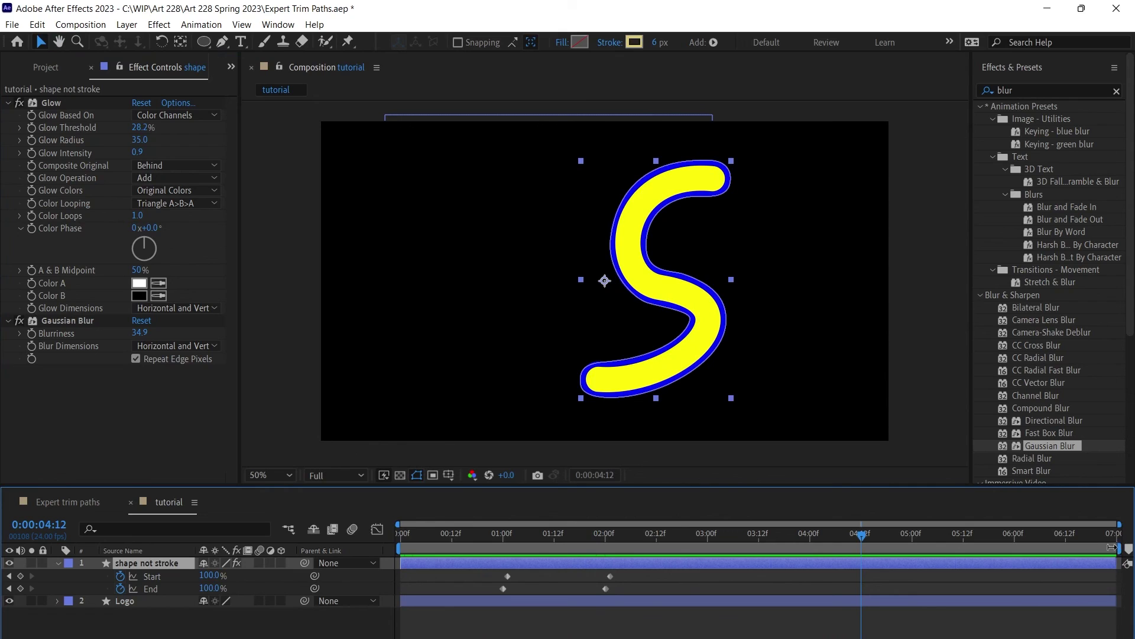
drag(1118, 548, 628, 548)
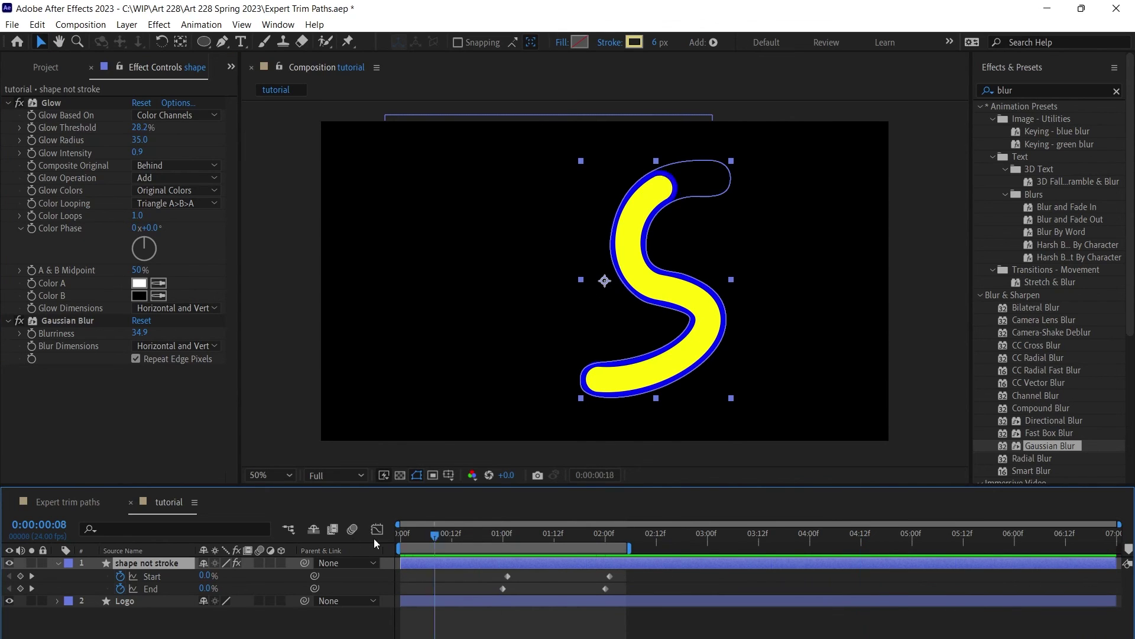
key(Home)
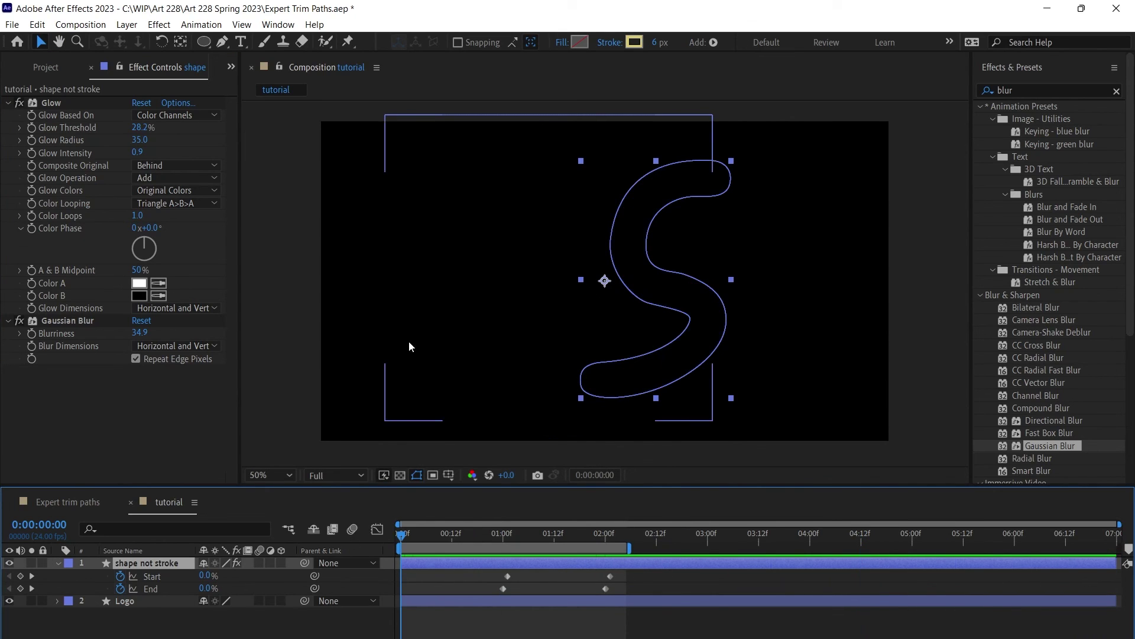
key(space)
key(space)
Step: Preview again with the Logo and glow layers selected, then return to frame 0 and deselect
click(471, 602)
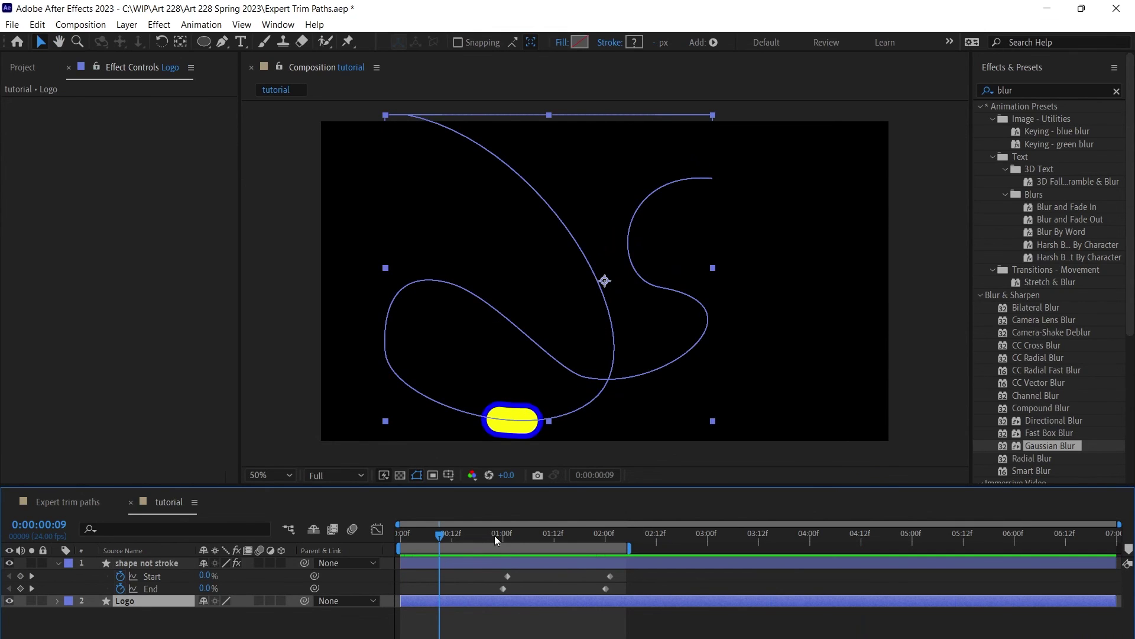
key(space)
click(563, 563)
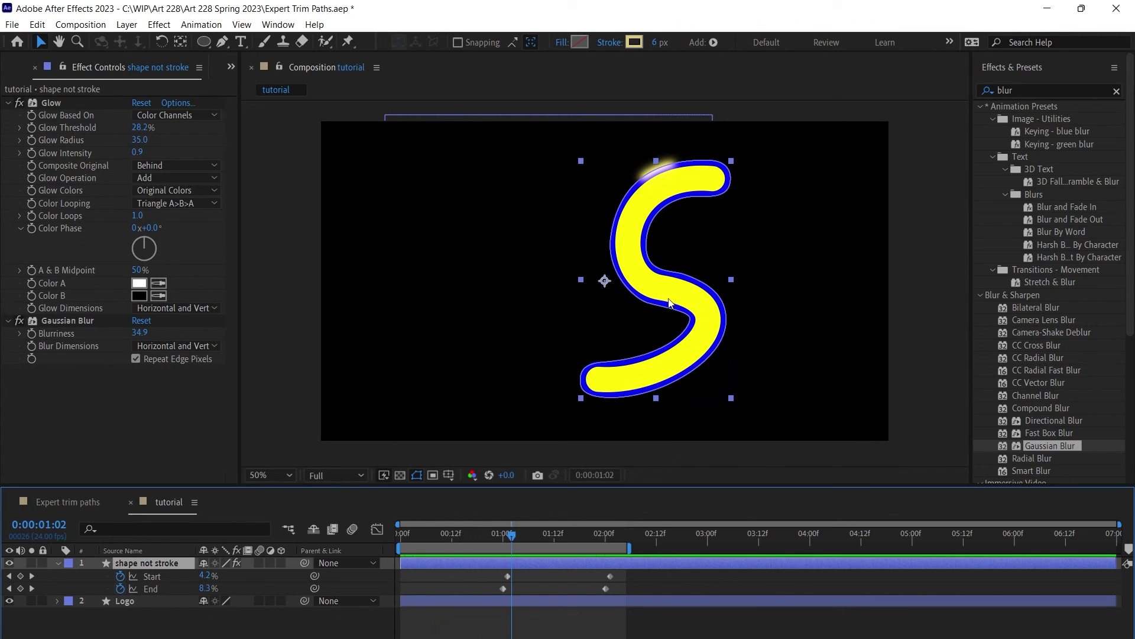
drag(513, 537, 400, 537)
click(457, 636)
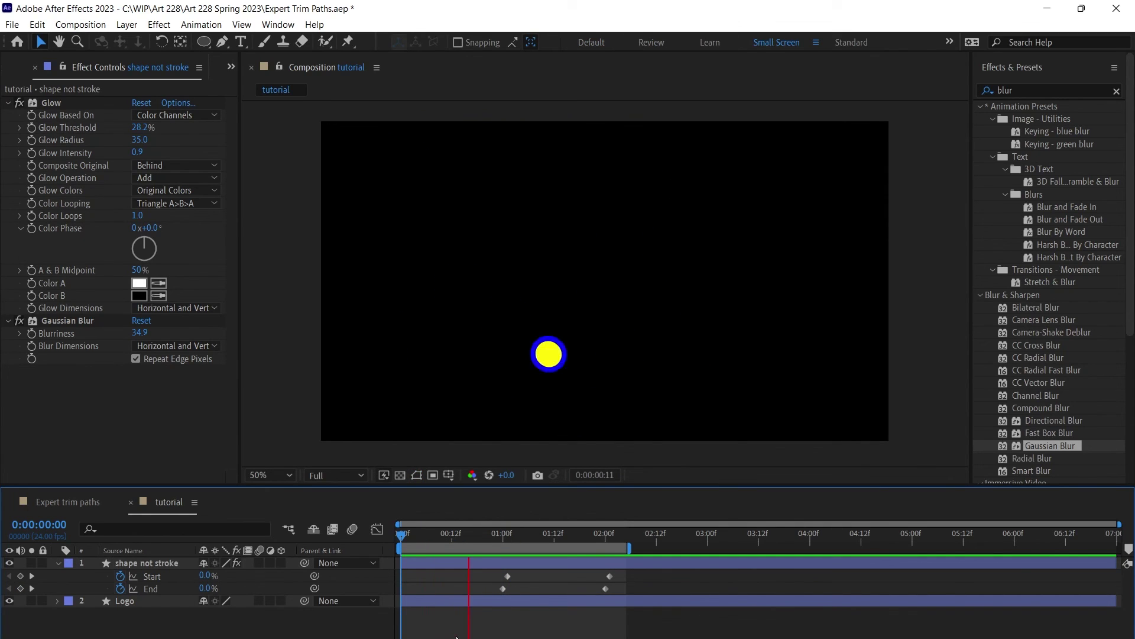